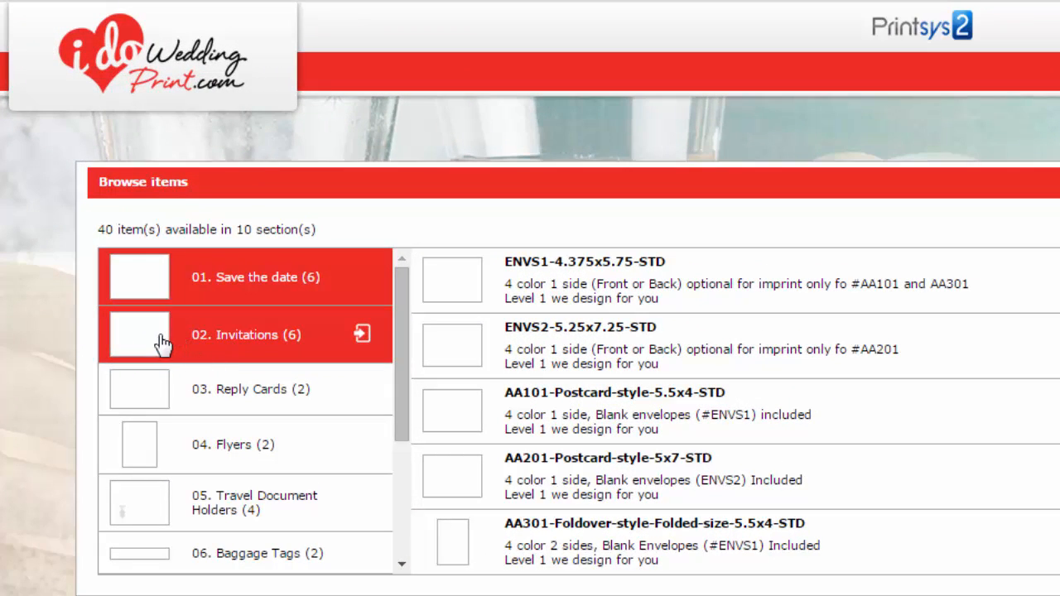
Open the AA301-Foldover-style-Folded-size-5.5x4-INV item from the Invitations section
click(162, 343)
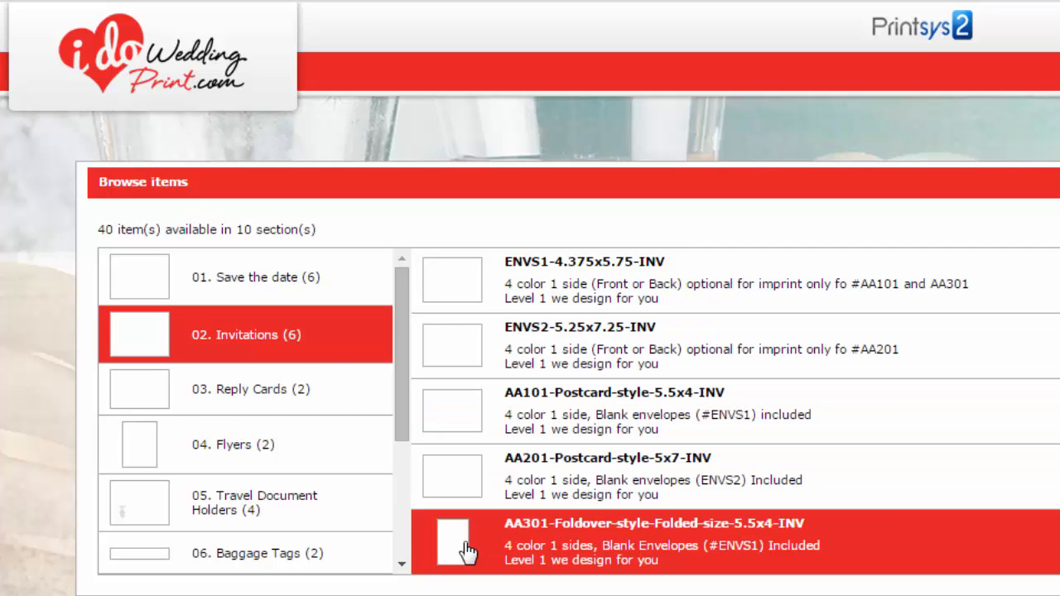
mouse_move(496, 527)
scroll(497, 527, down, 1)
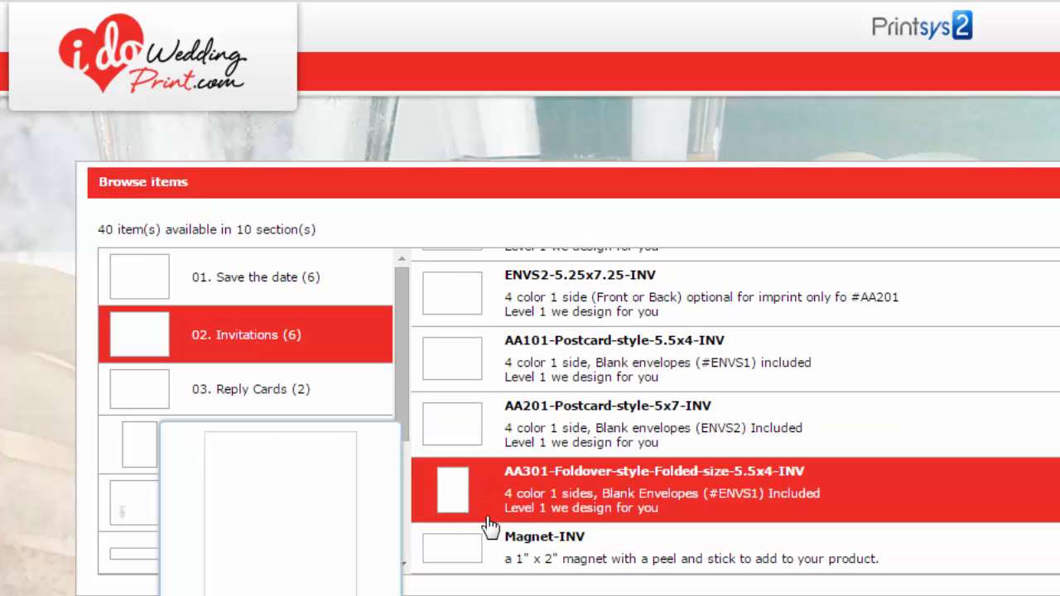
click(455, 493)
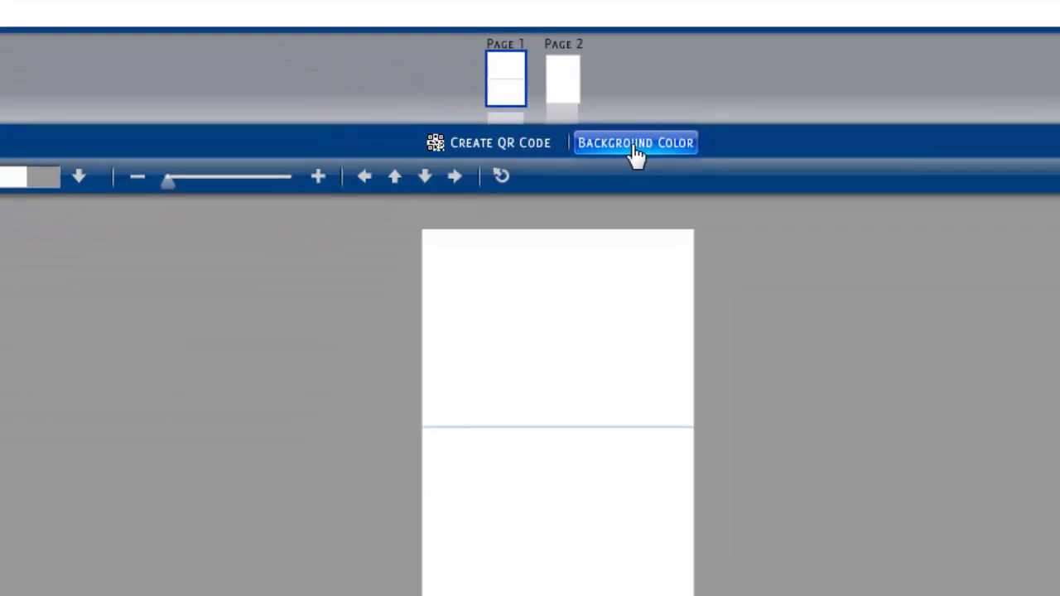
Look at the background color palette and at Page 2 of the card, returning to Page 1
click(627, 365)
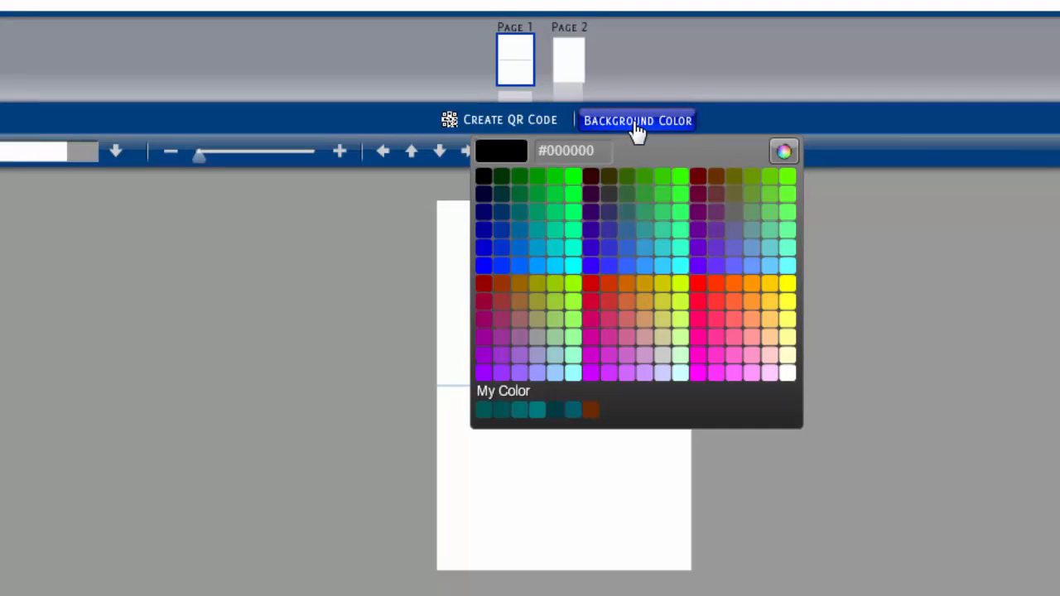
click(336, 257)
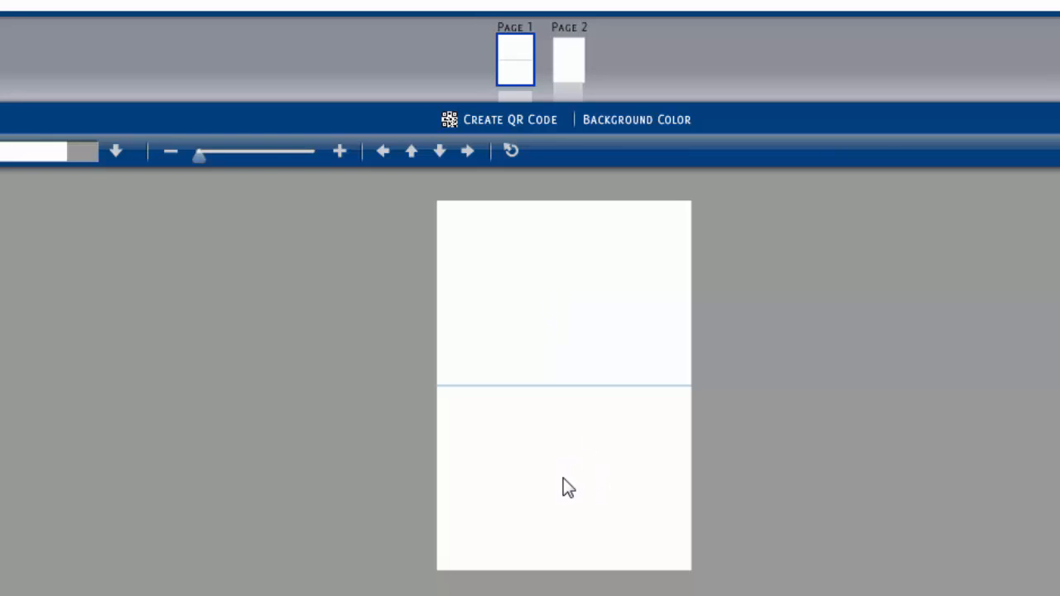
click(571, 76)
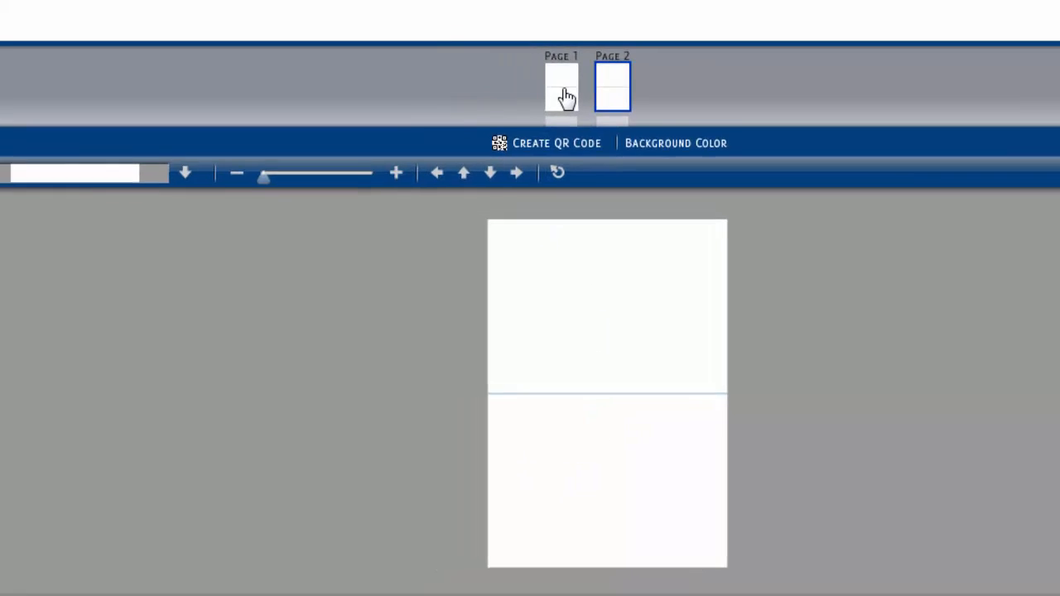
click(514, 62)
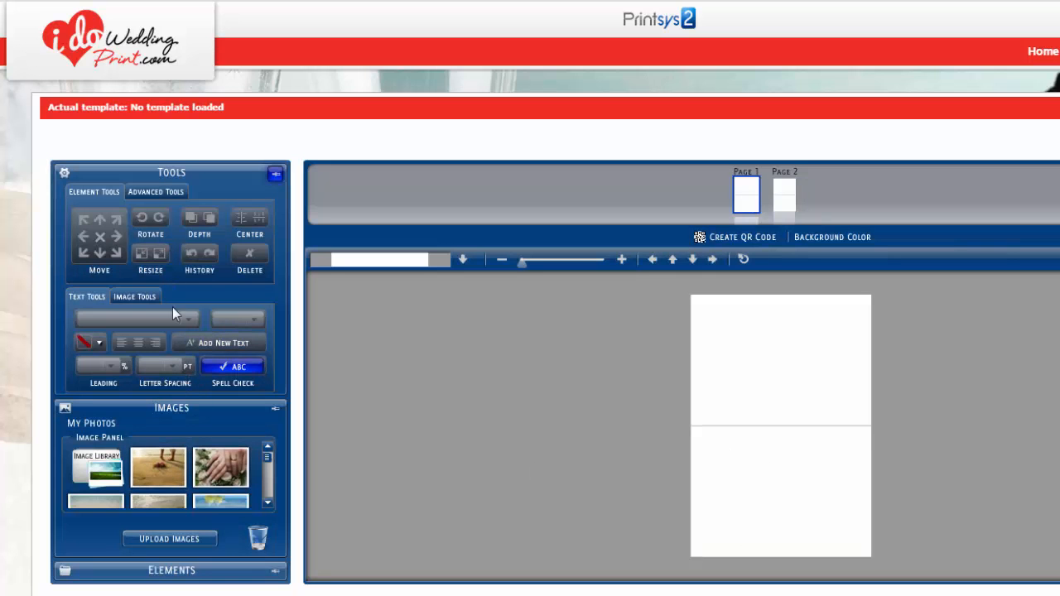
Place the pink rose design from the Image Library's Product Designs folder on Page 1 and select it
click(274, 411)
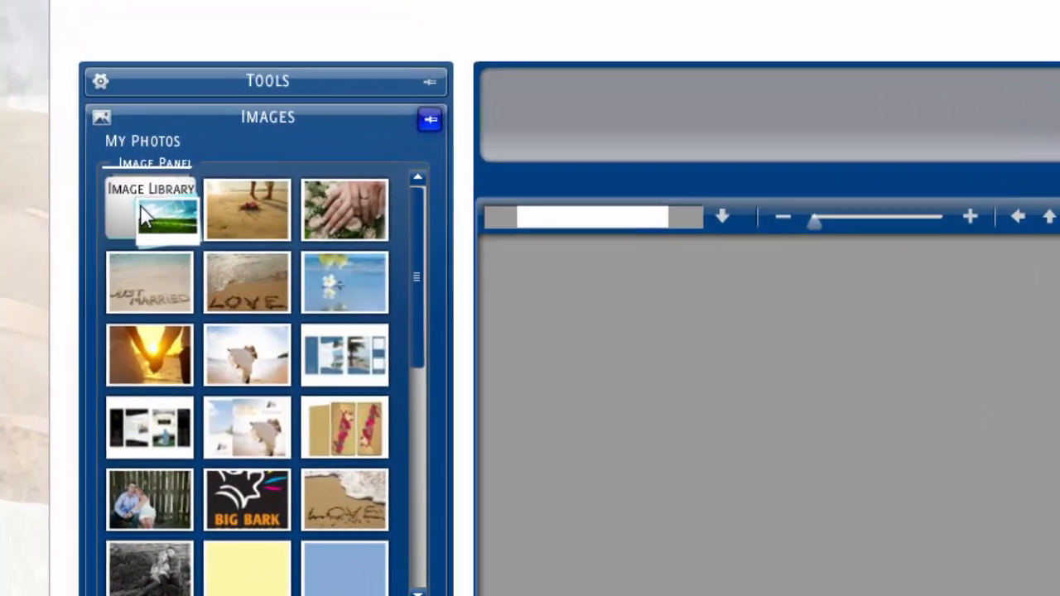
click(93, 258)
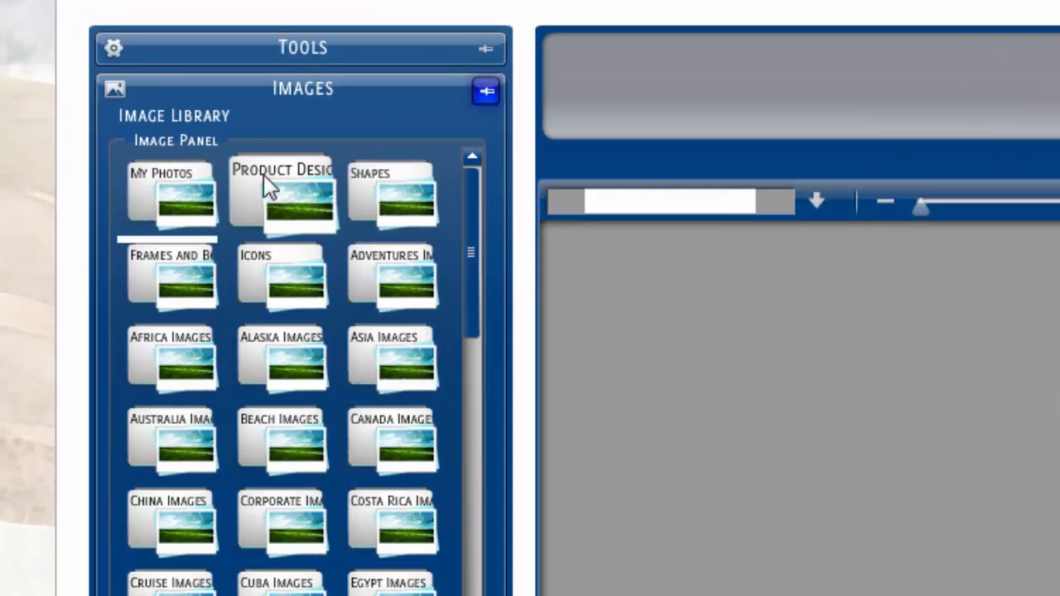
click(284, 206)
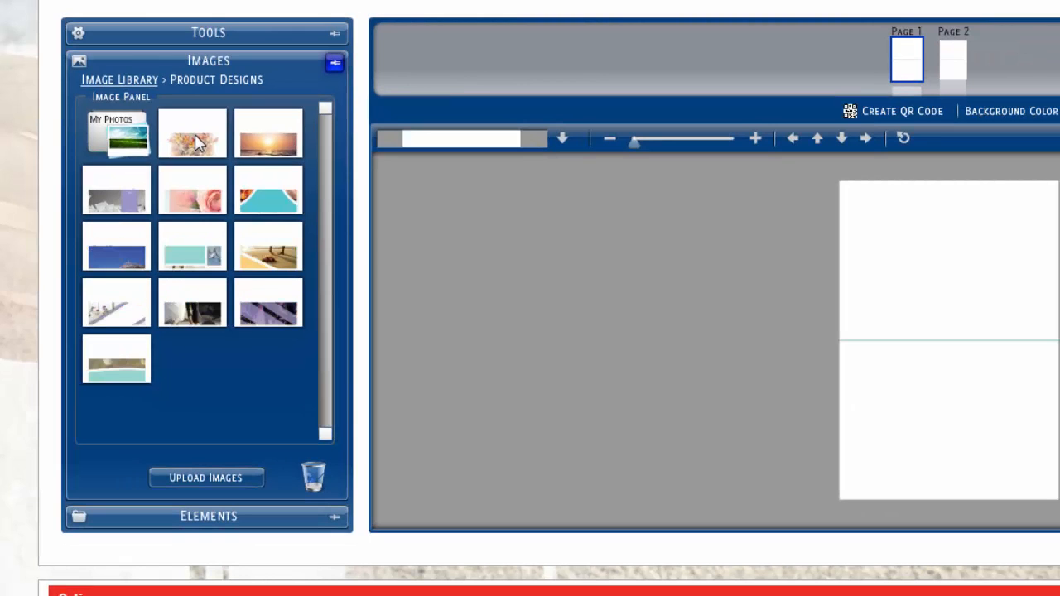
click(199, 199)
click(962, 374)
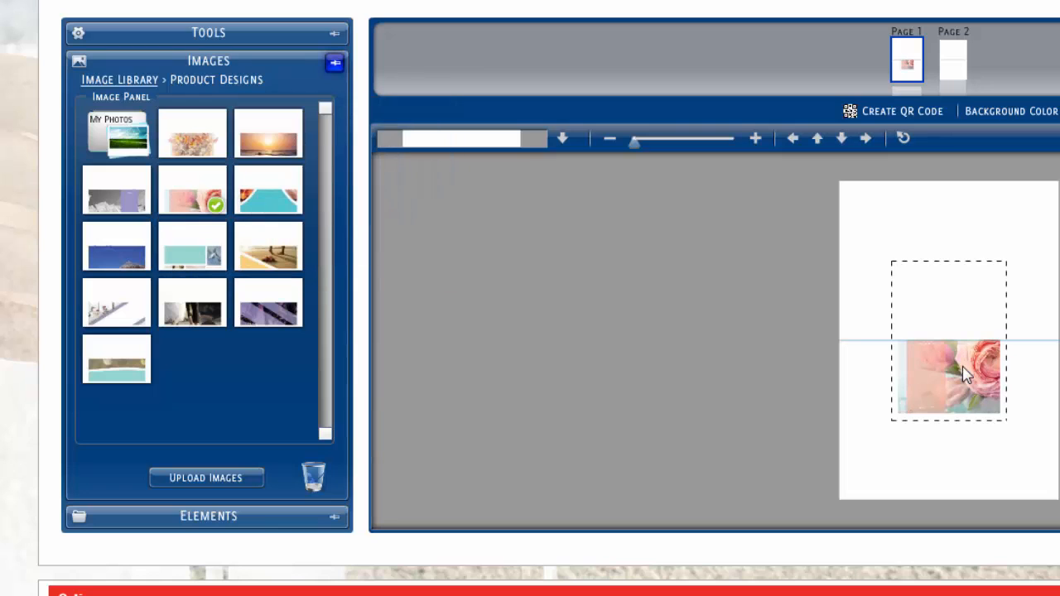
click(962, 366)
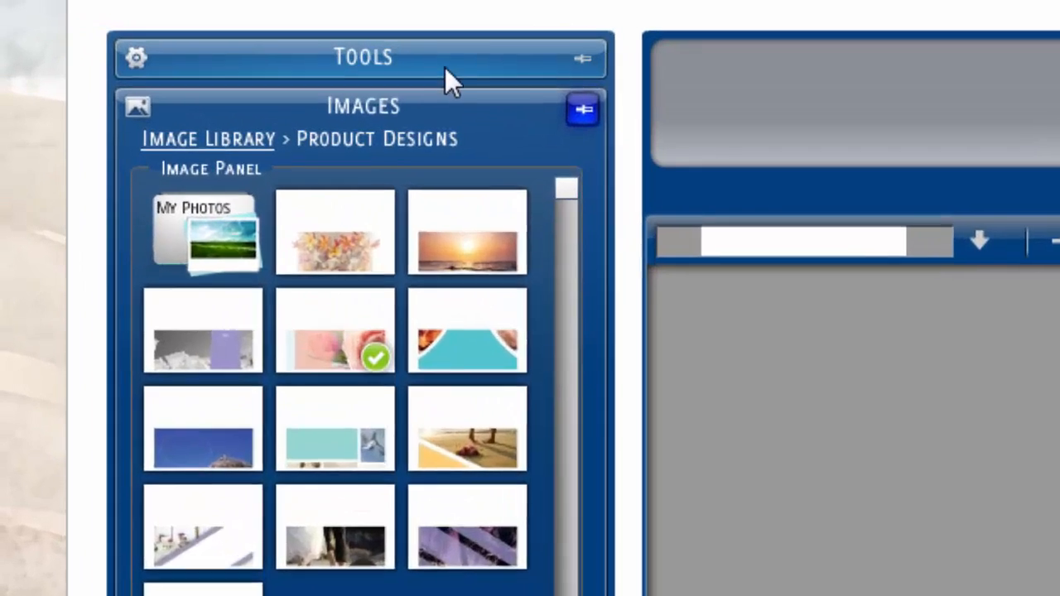
Scale the rose design up so its artwork fills the lower half of Page 1
click(257, 34)
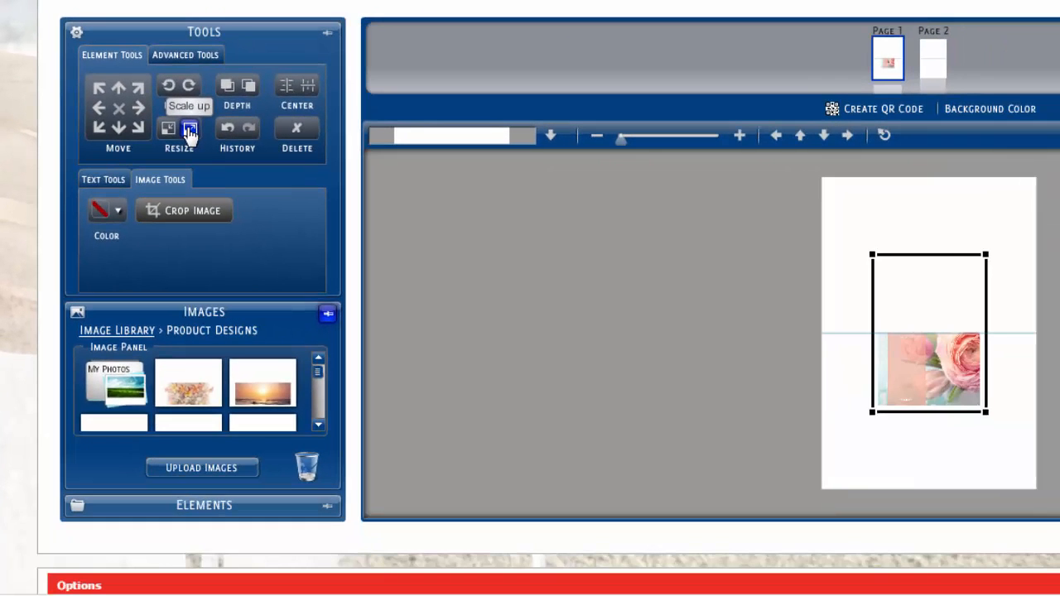
click(446, 303)
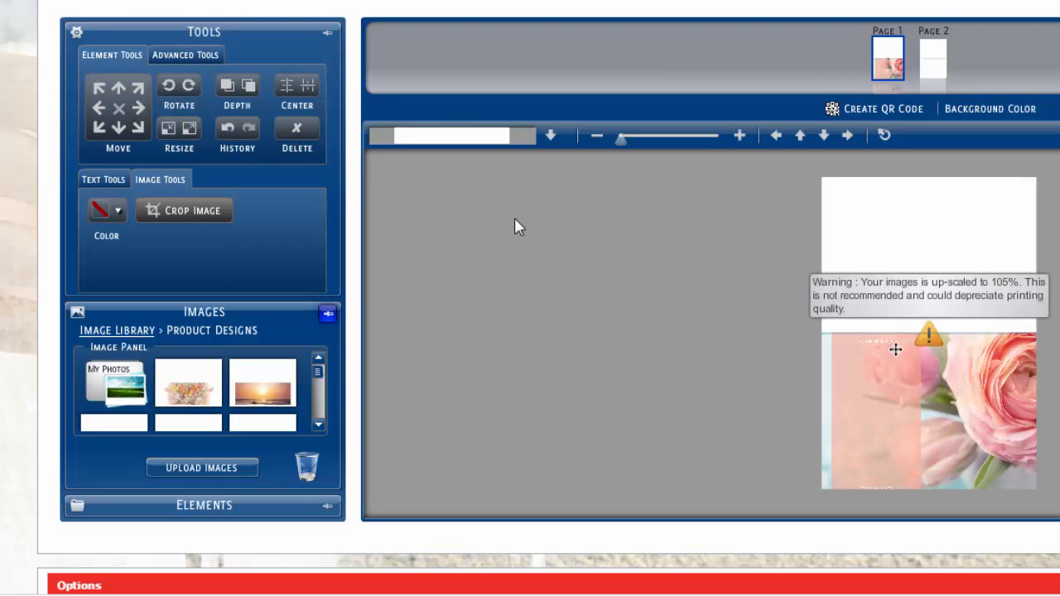
click(168, 131)
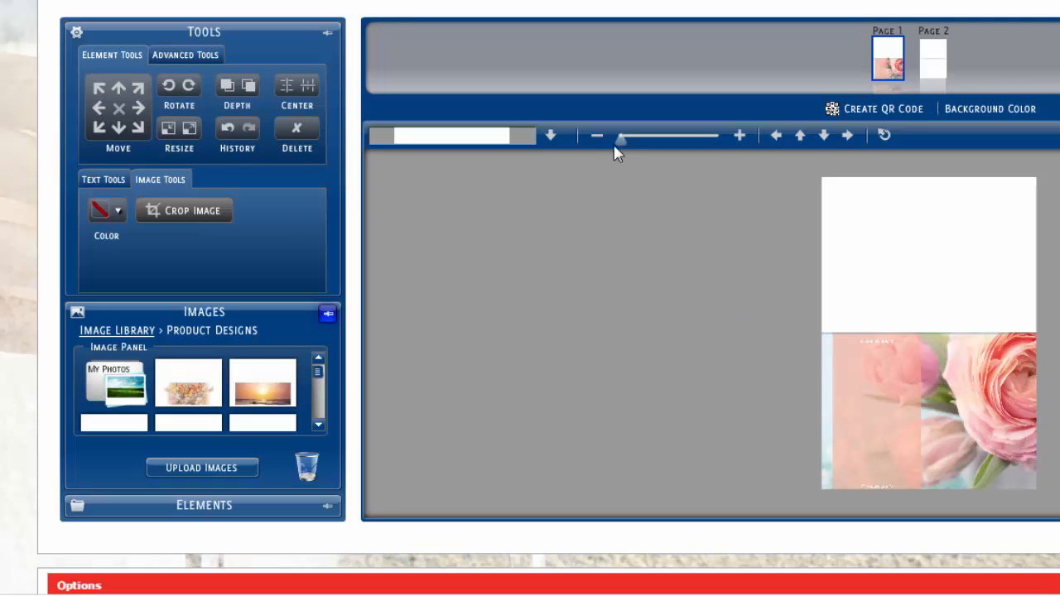
Scale the rose design down in small increments to reduce its upscaling, checking its fit in the page overview
drag(621, 141, 658, 146)
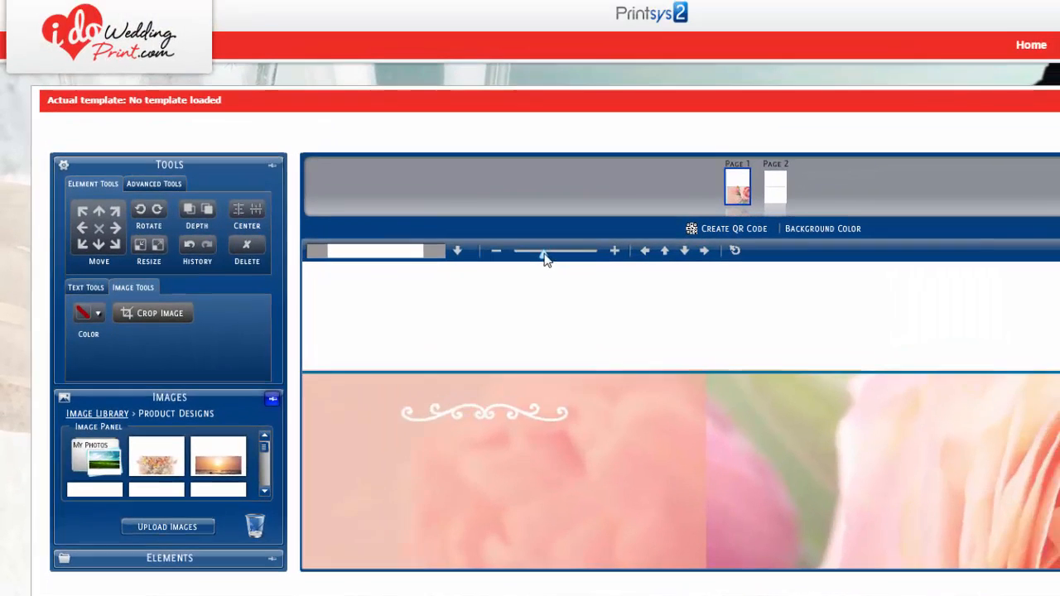
drag(545, 259, 521, 253)
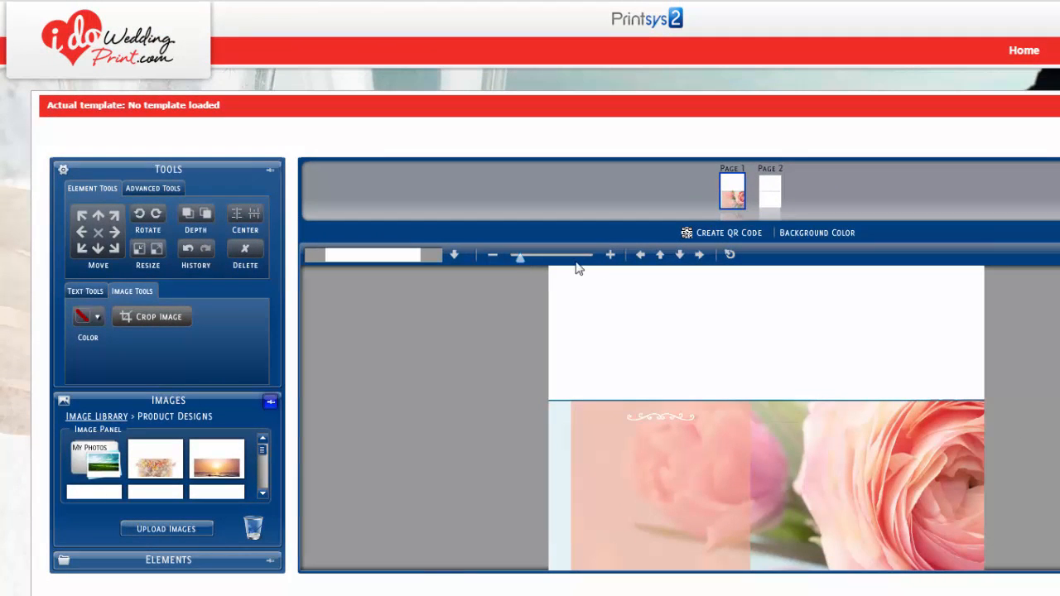
click(610, 257)
click(610, 256)
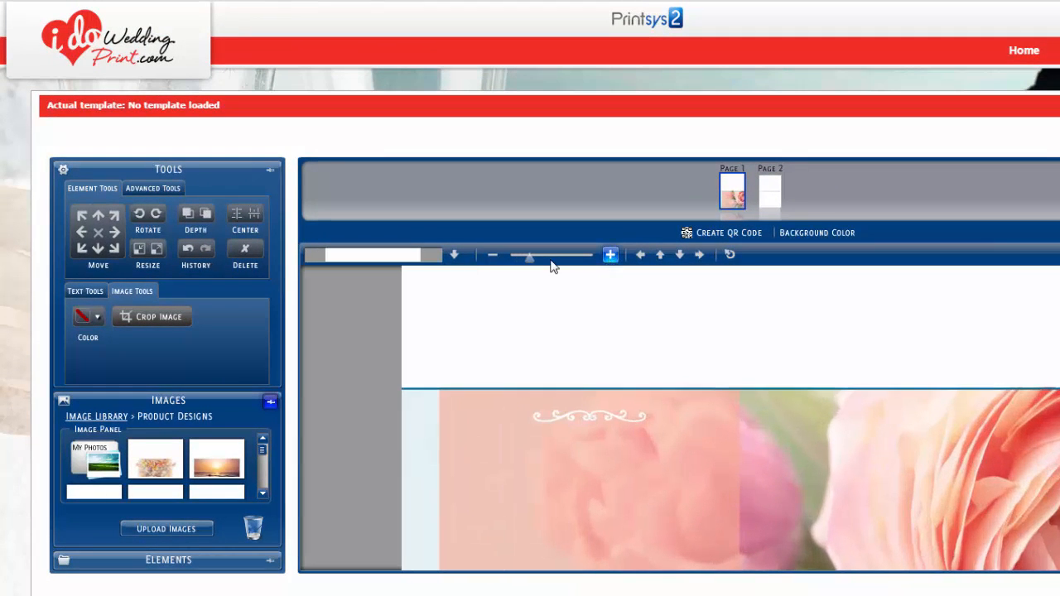
click(454, 255)
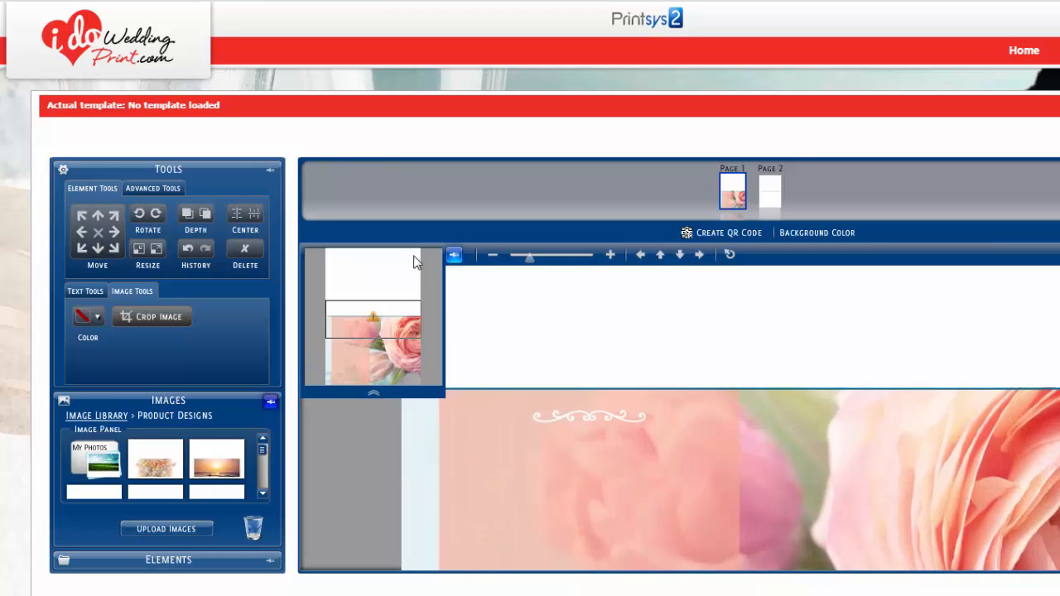
mouse_move(387, 315)
mouse_down()
mouse_move(387, 359)
mouse_move(391, 282)
mouse_move(393, 324)
mouse_up()
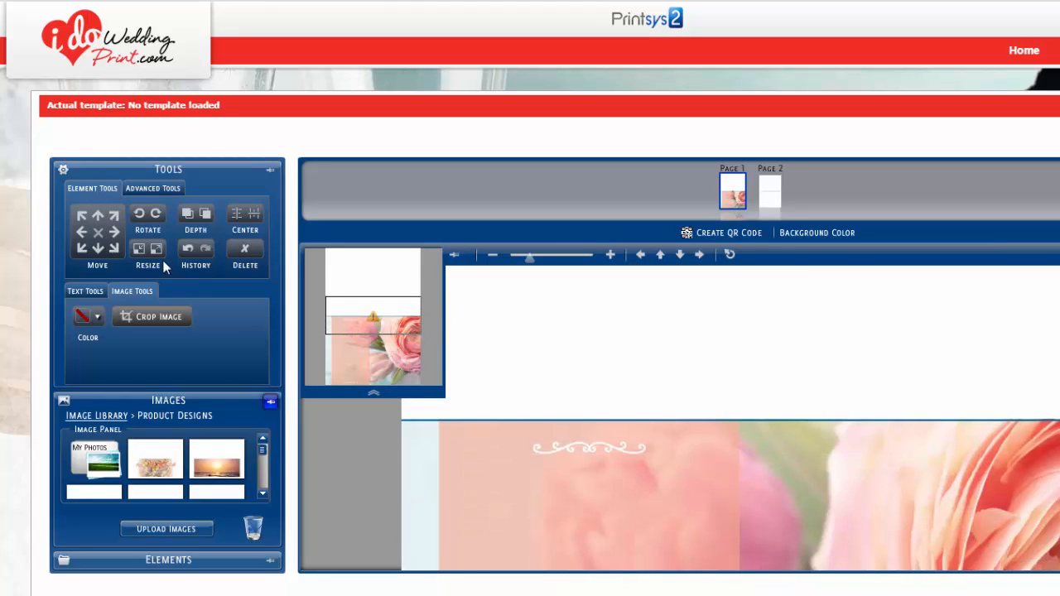
click(138, 250)
click(138, 250)
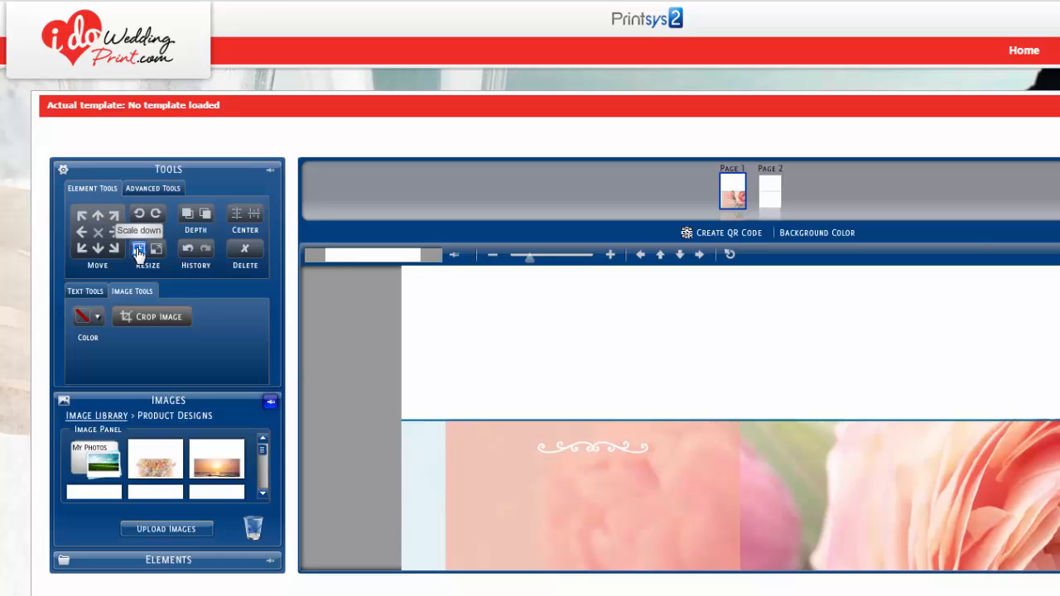
click(323, 260)
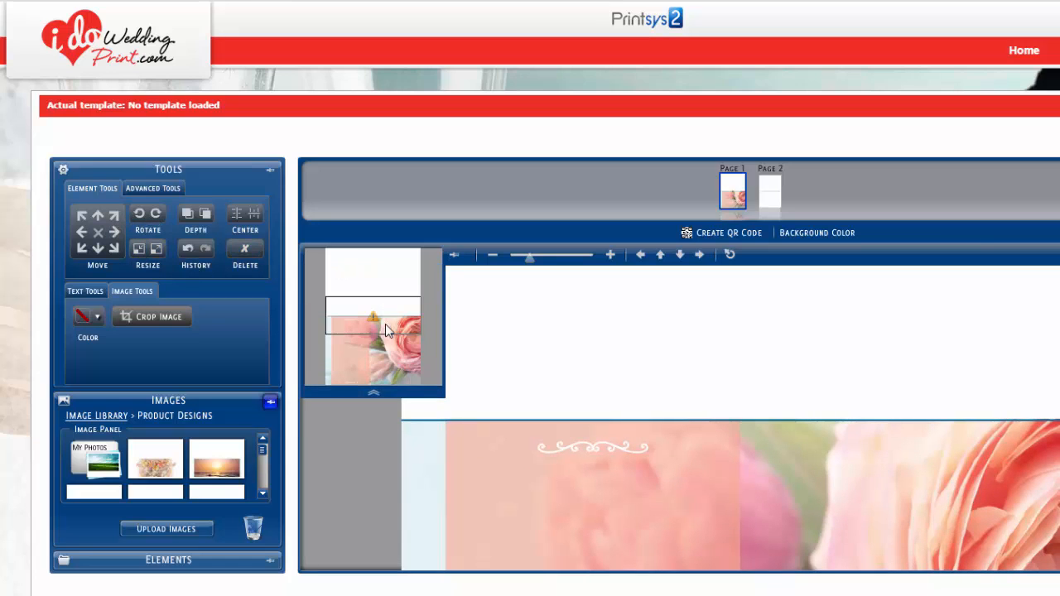
click(139, 250)
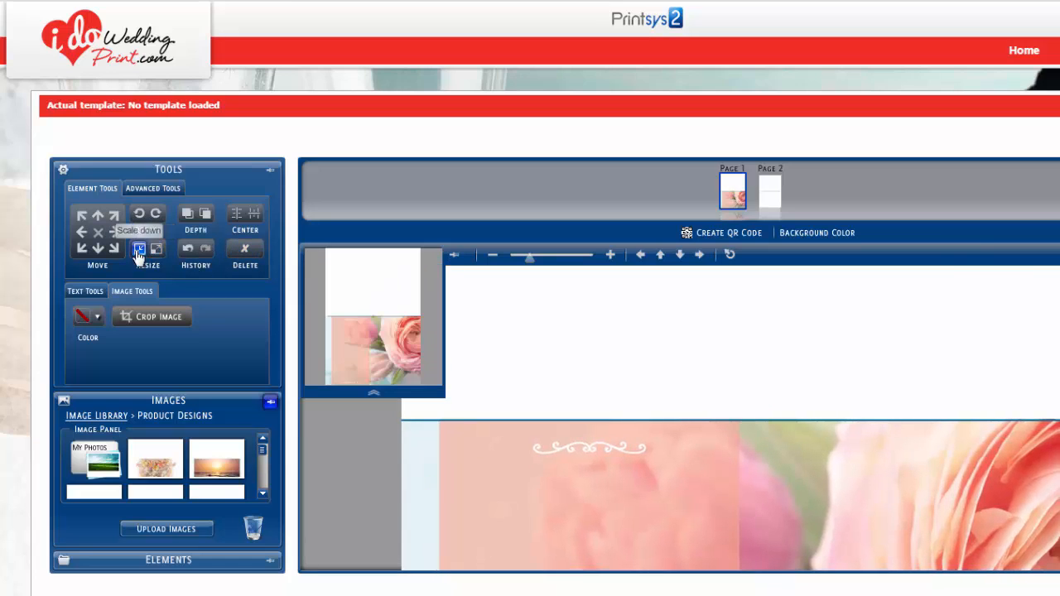
click(138, 251)
click(138, 250)
click(139, 250)
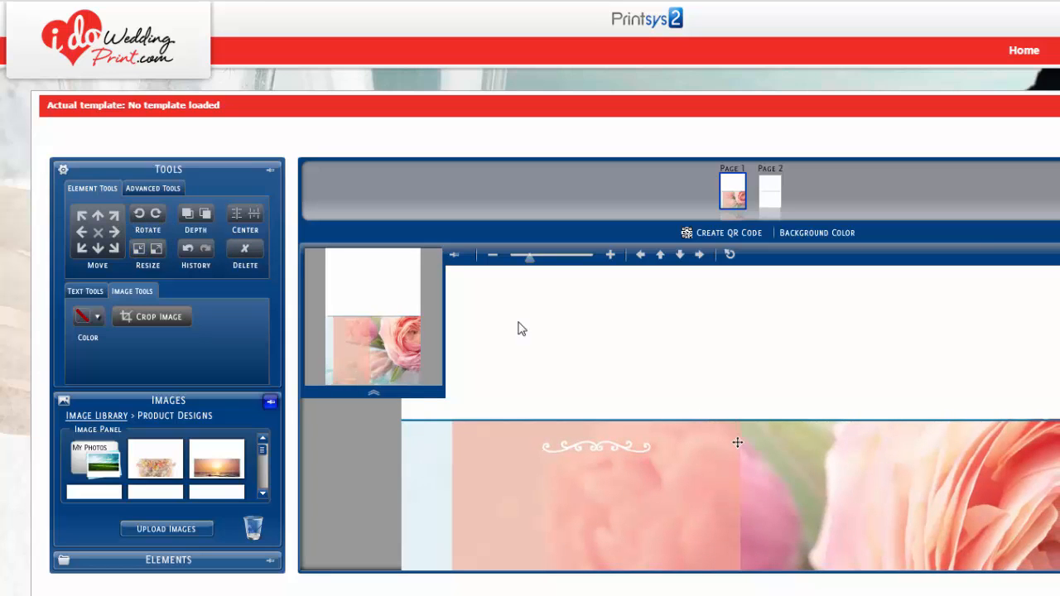
scroll(627, 378, down, 1)
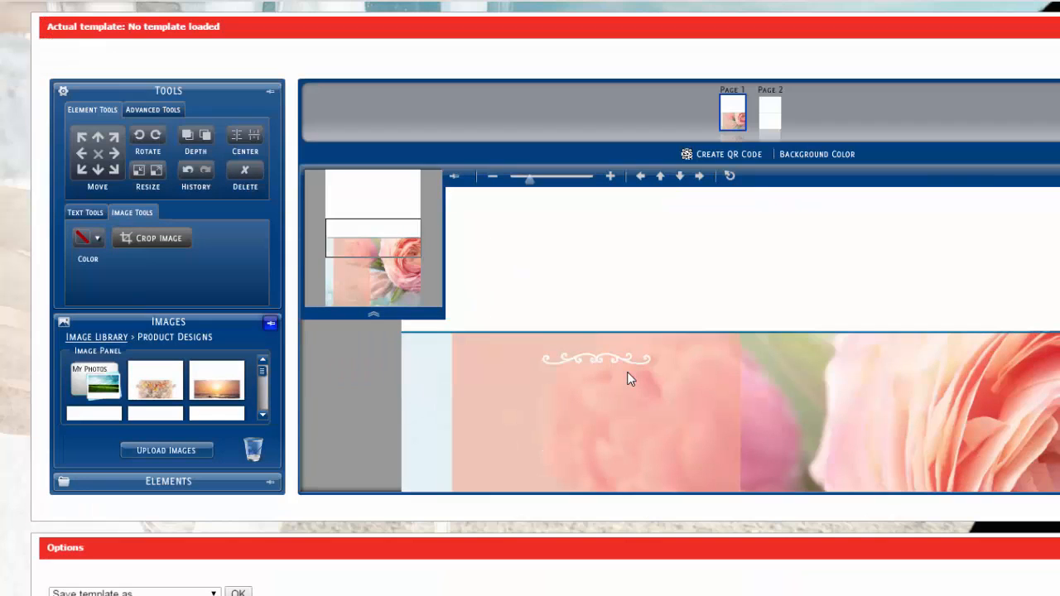
click(376, 320)
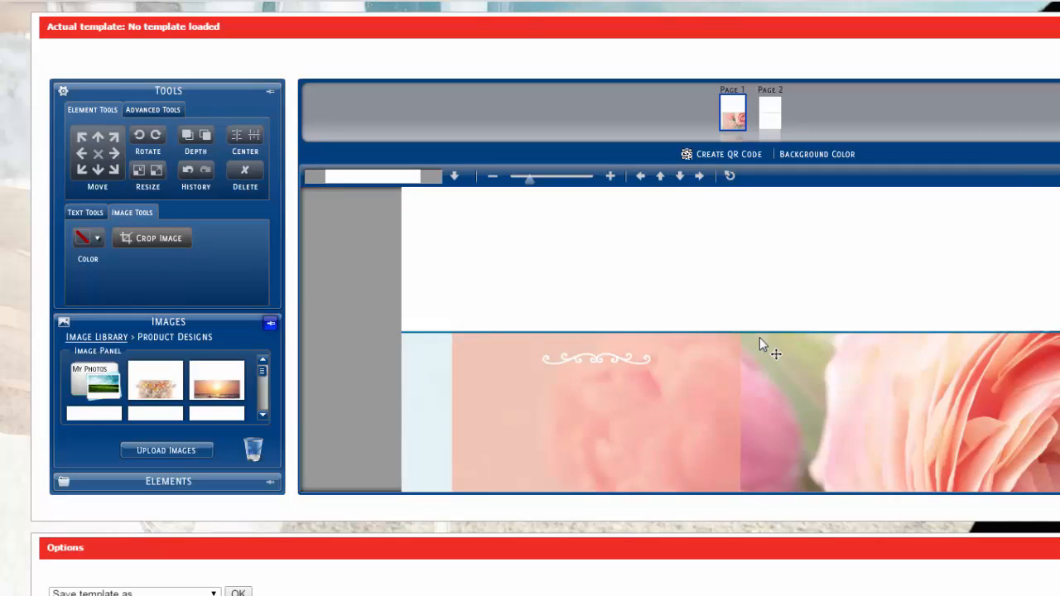
Add a new text box to Page 1 over the upper edge of the rose design
scroll(760, 339, down, 2)
scroll(760, 339, up, 1)
scroll(693, 274, up, 1)
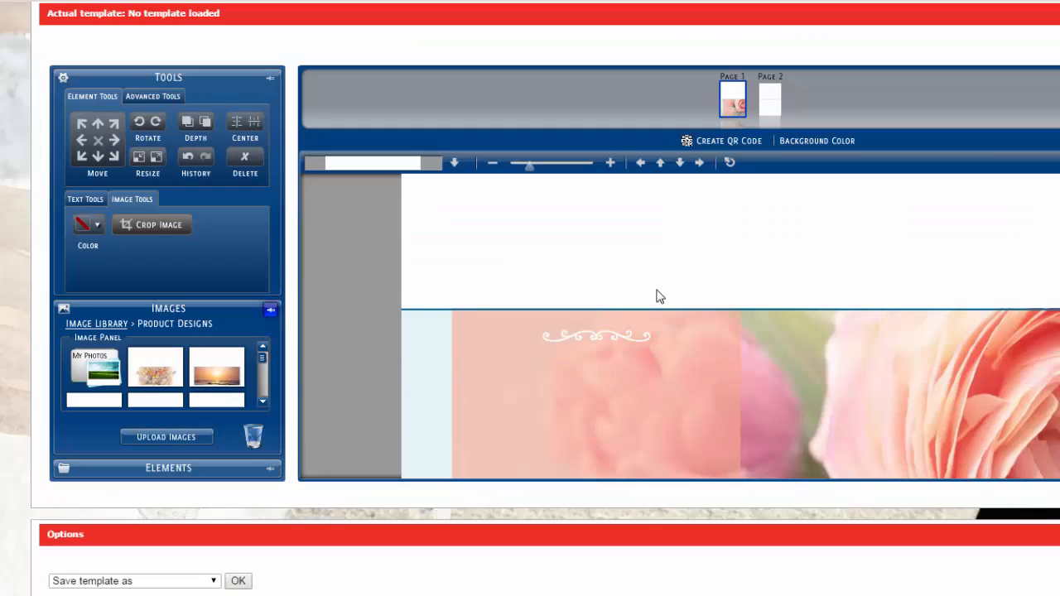
drag(531, 170, 514, 166)
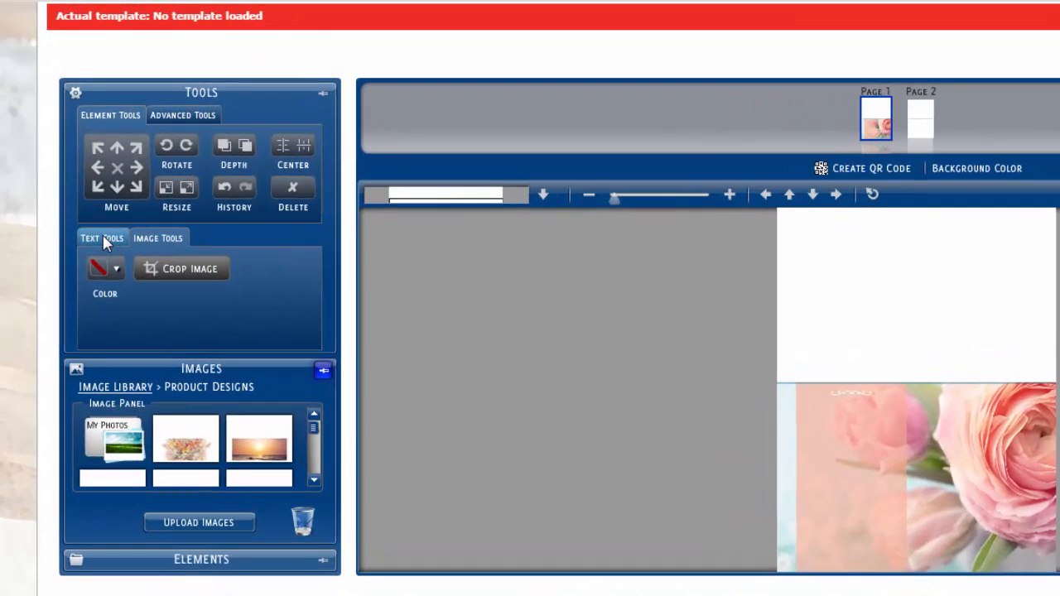
click(88, 201)
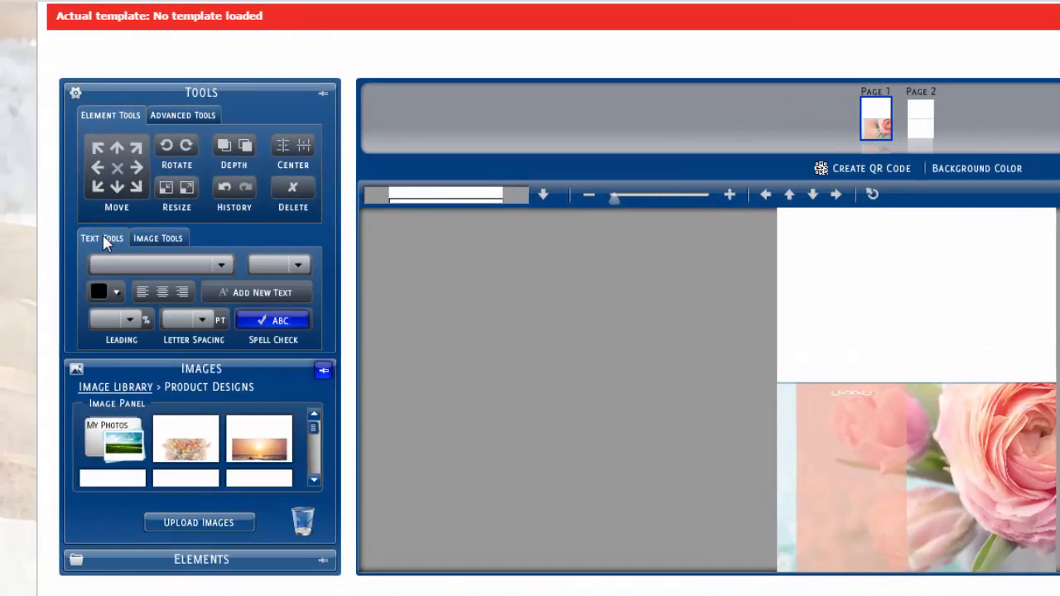
click(267, 294)
click(913, 362)
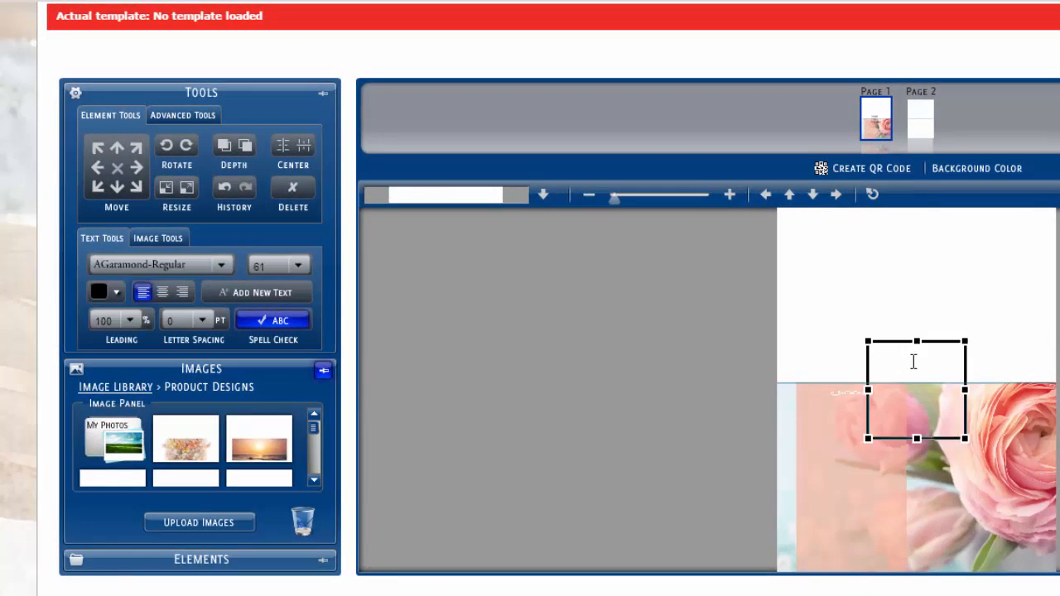
Move the text box onto the rose design's pink panel and resize it to fit between the panel's ornaments
drag(926, 367, 862, 418)
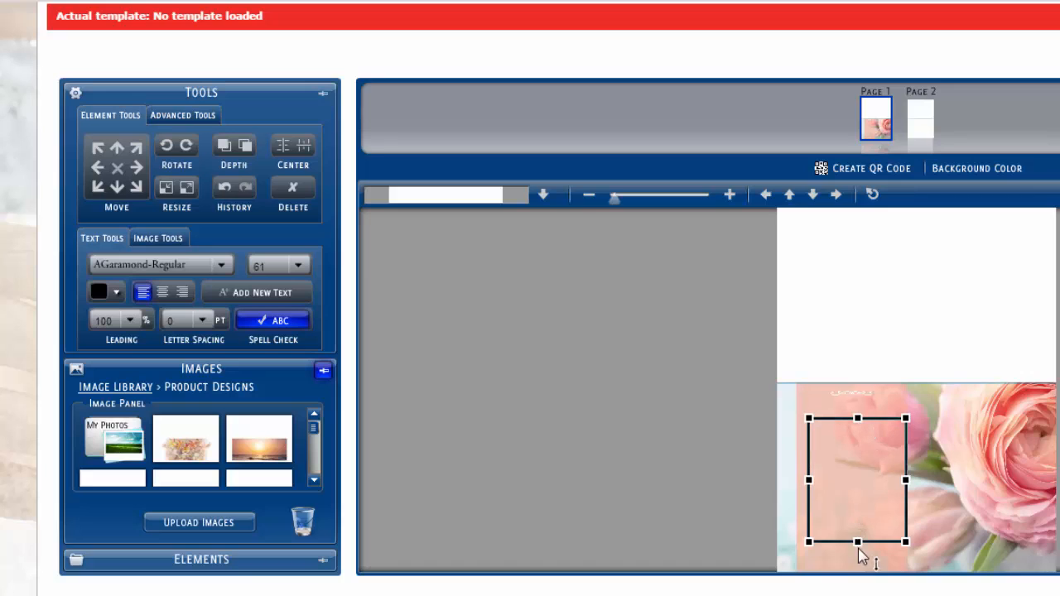
drag(861, 565, 858, 567)
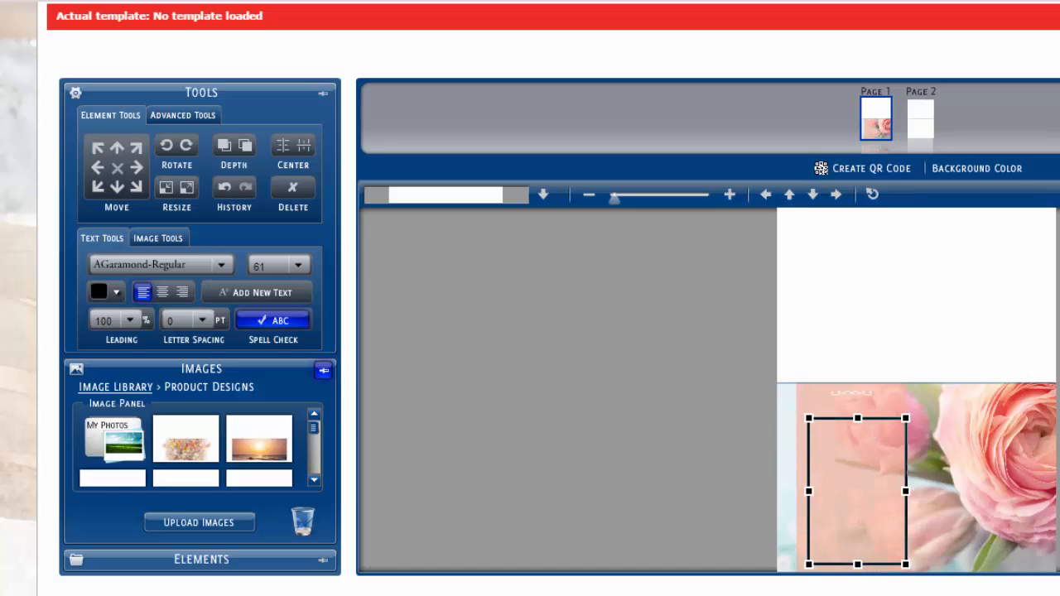
click(588, 197)
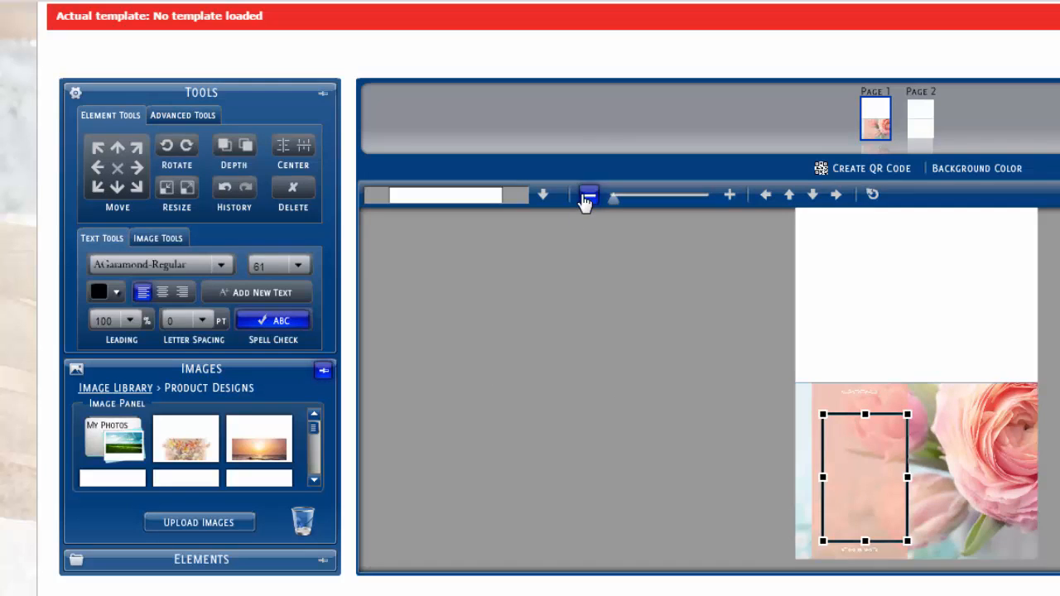
mouse_move(909, 480)
mouse_down()
mouse_move(998, 481)
mouse_move(907, 473)
mouse_up()
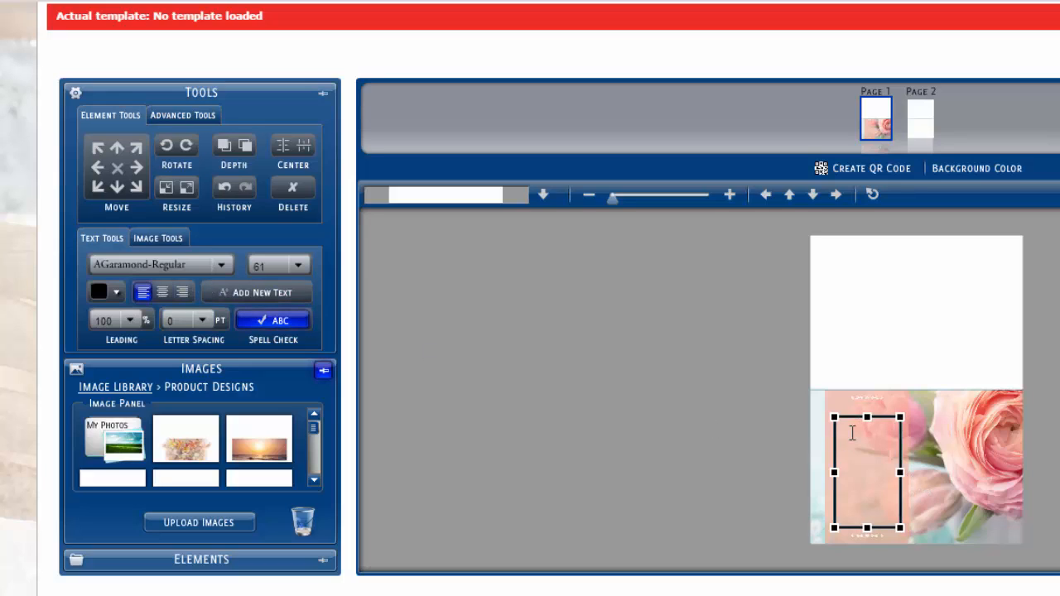
Set the text box's font size to 29 and enter the couple's first names on separate lines joined by an ampersand
click(297, 265)
scroll(305, 304, up, 8)
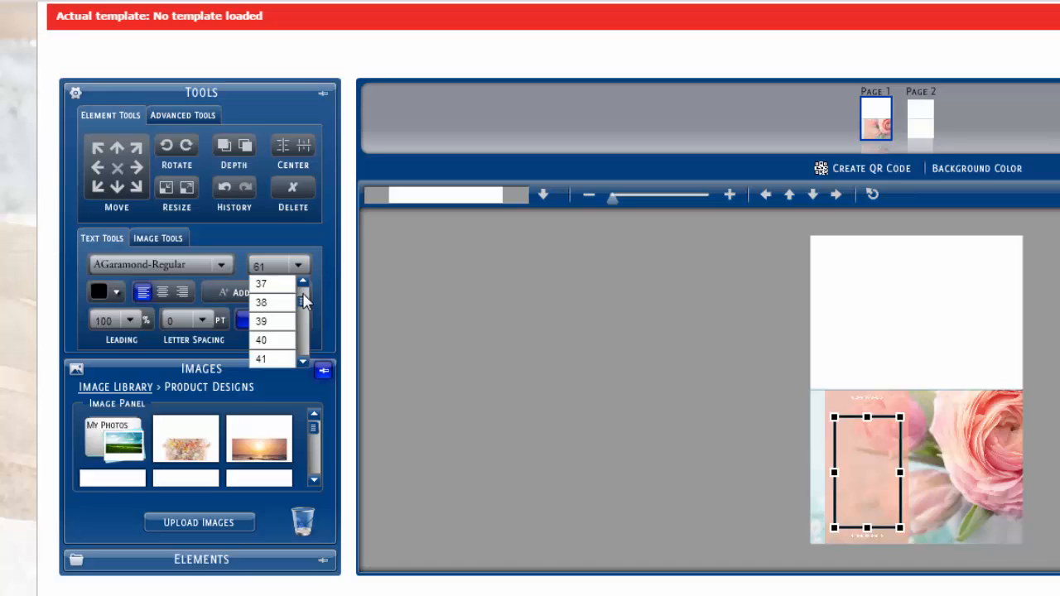
scroll(306, 291, up, 1)
click(262, 285)
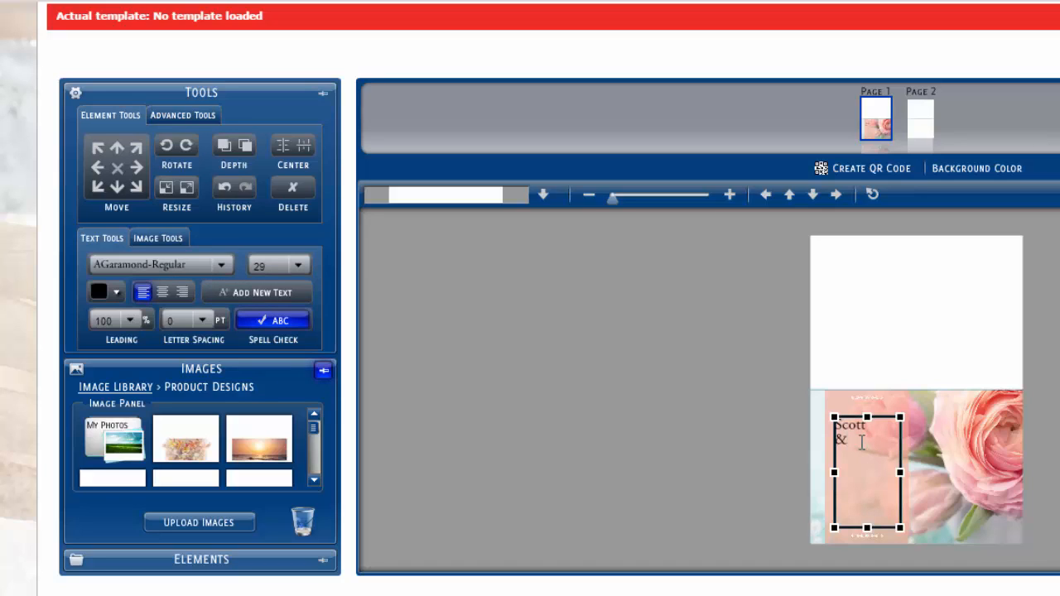
text(urie)
Set the font size of the couple's names to 42
click(298, 265)
click(303, 337)
click(301, 336)
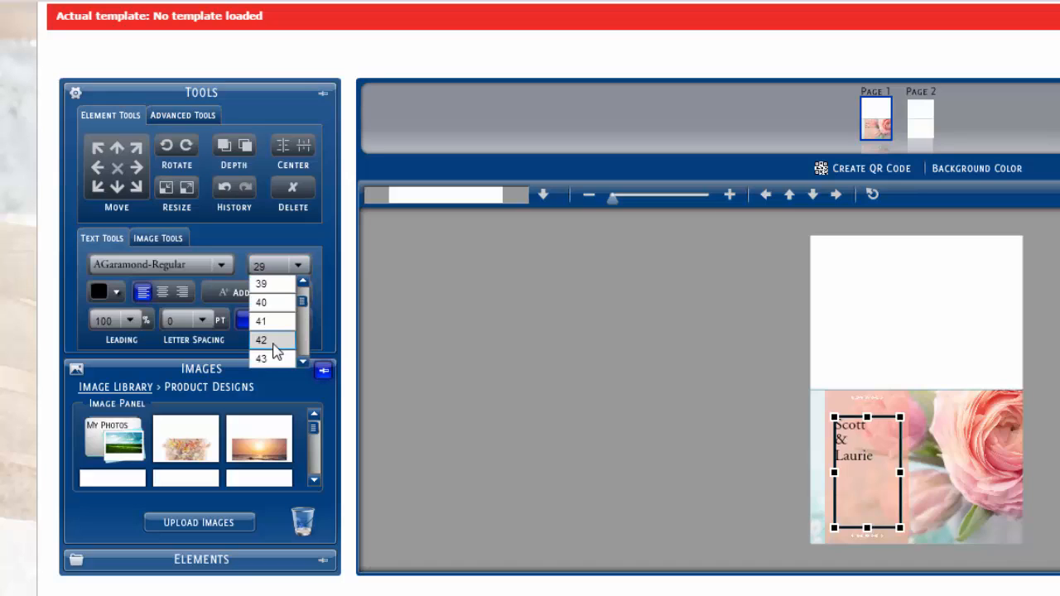
click(272, 340)
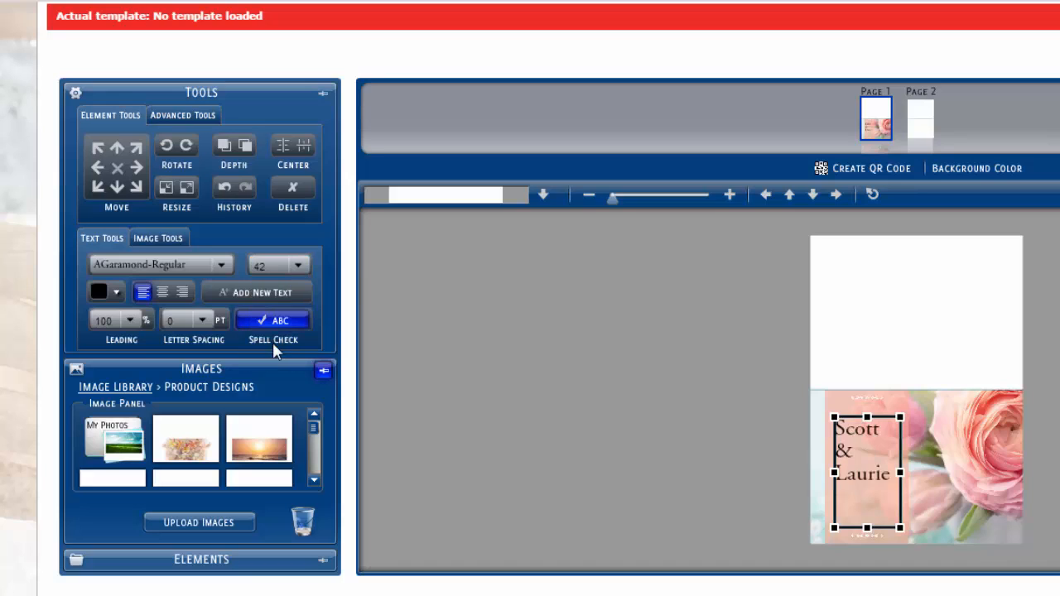
Centre the couple's names within their text box and move the box down to the lower part of the pink panel
click(162, 292)
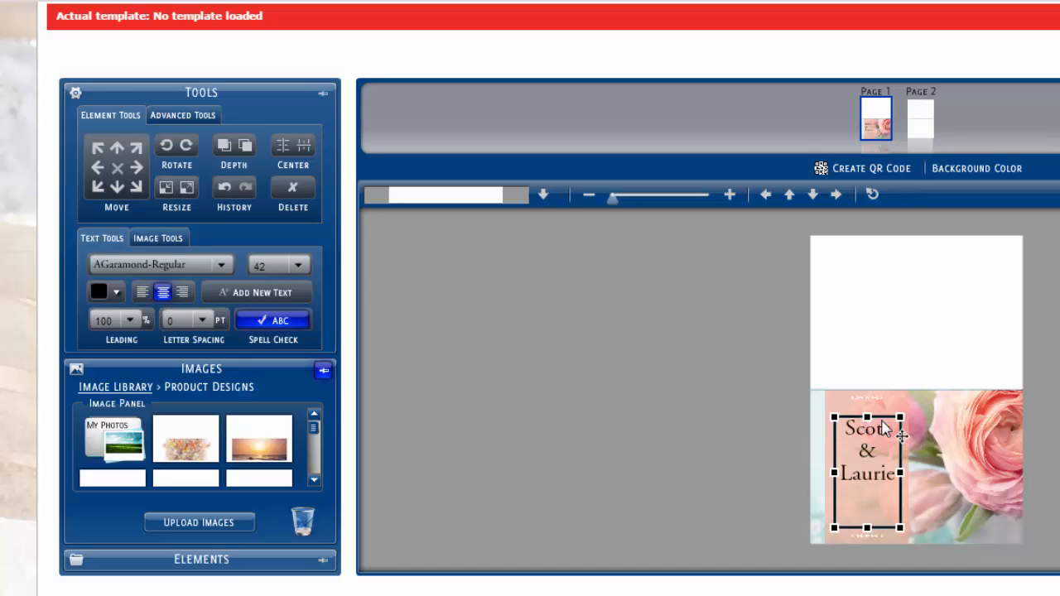
drag(883, 425, 881, 456)
Try the CatholicSchoolGirlsBB and CaflischScriptPro-Regular fonts on the couple's names
click(220, 265)
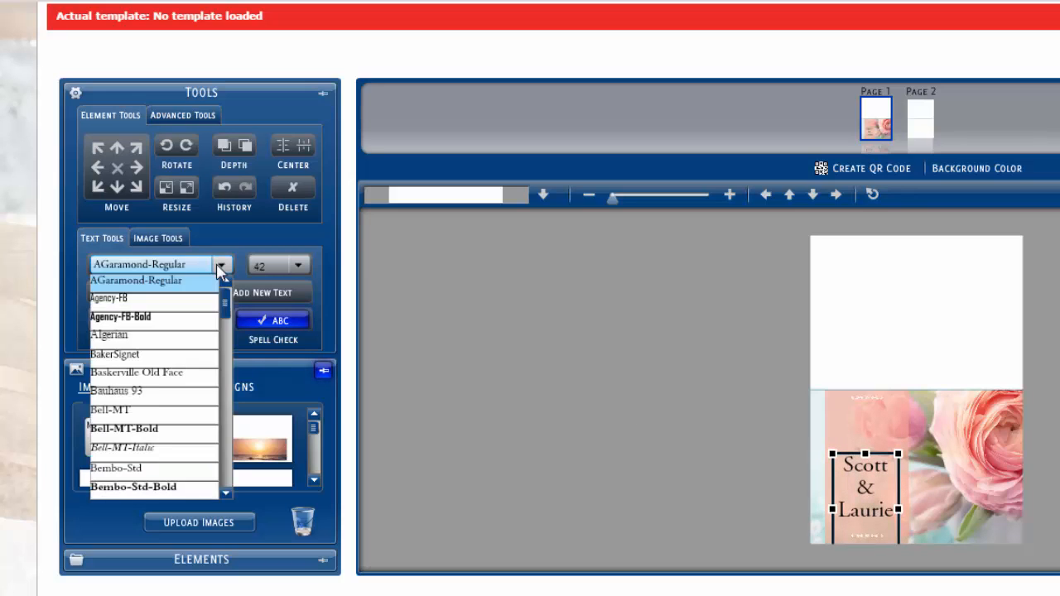
drag(228, 308, 227, 343)
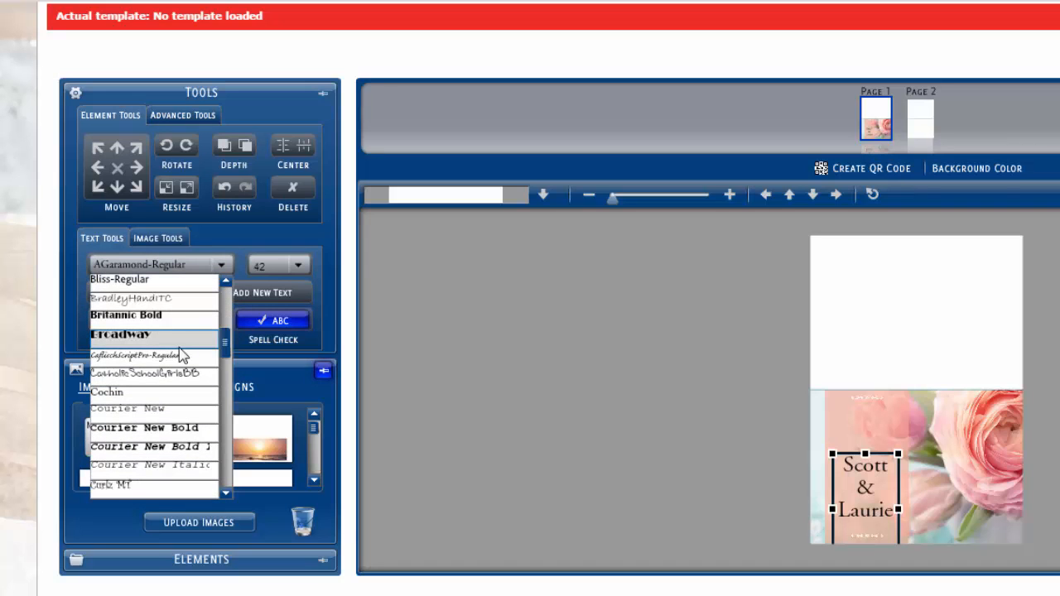
click(156, 375)
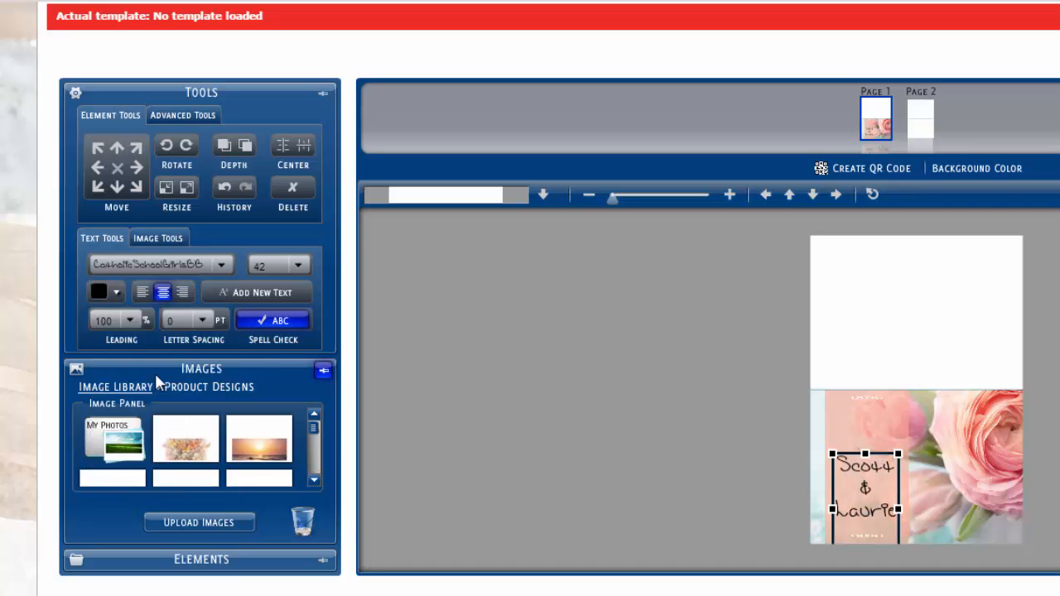
click(223, 266)
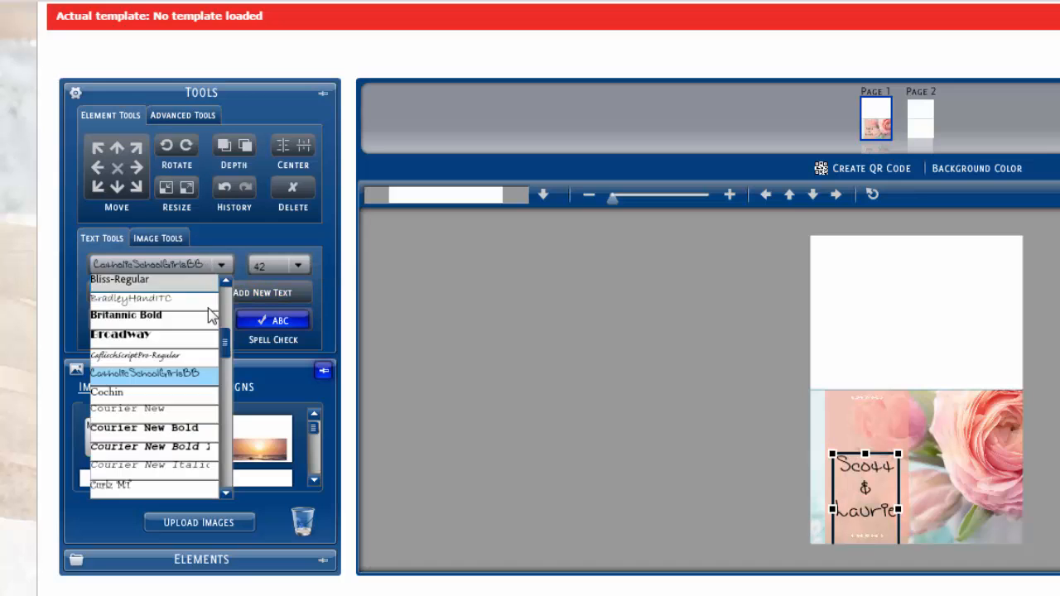
click(186, 362)
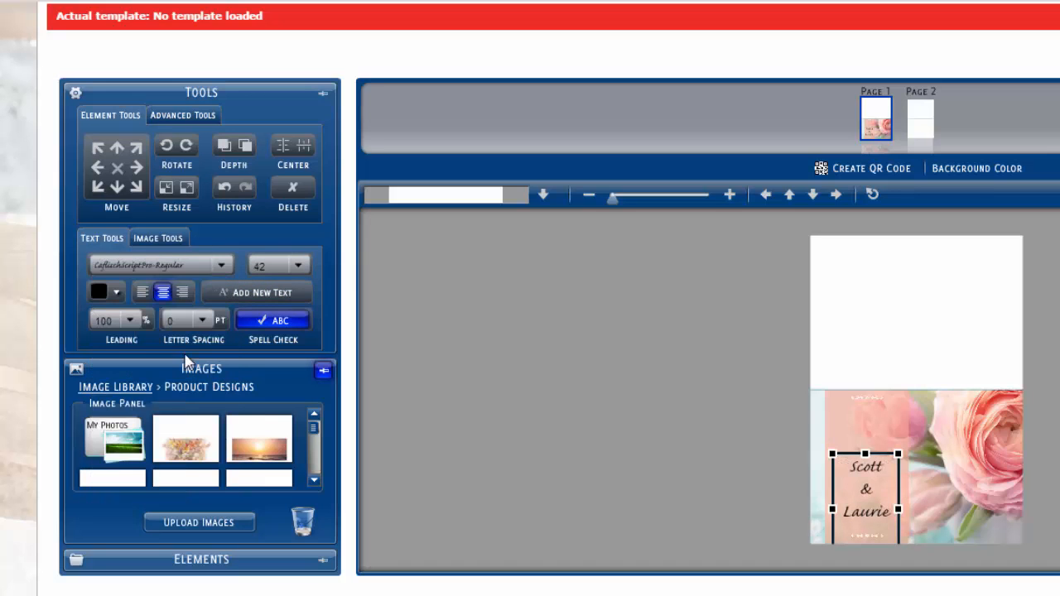
Set the font of the couple's names to OldeEnglish-Regular
click(221, 265)
drag(228, 332, 229, 418)
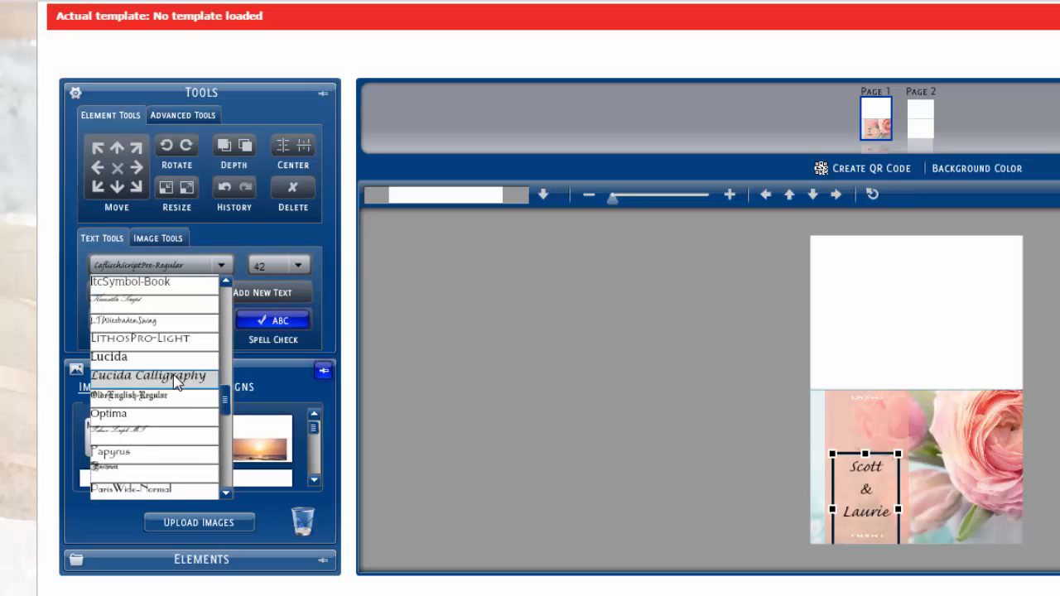
click(163, 396)
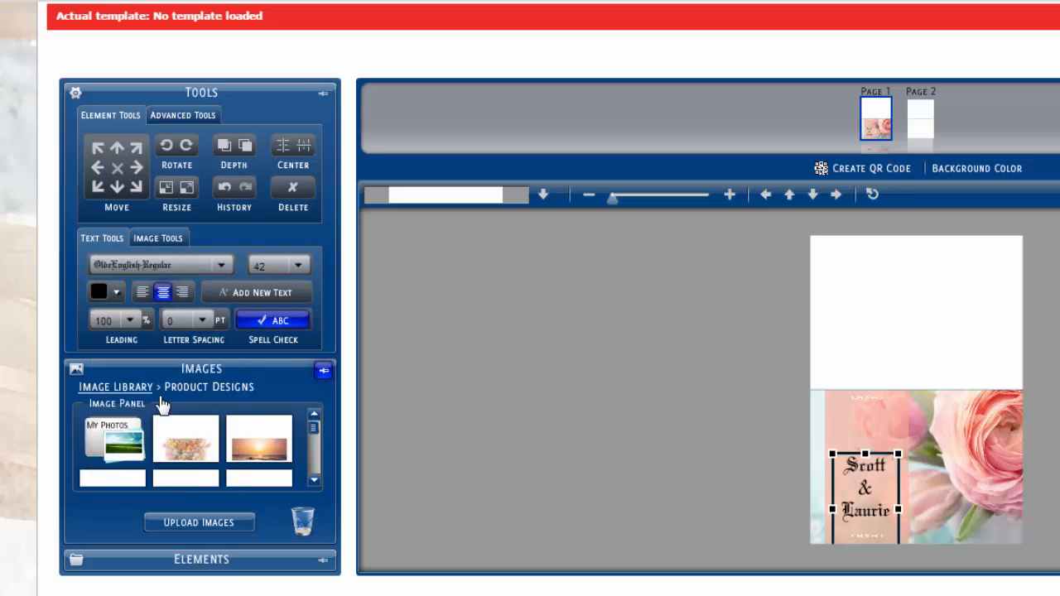
Try a palette red and a pink sampled from the rose design as the colour of the couple's names
click(614, 392)
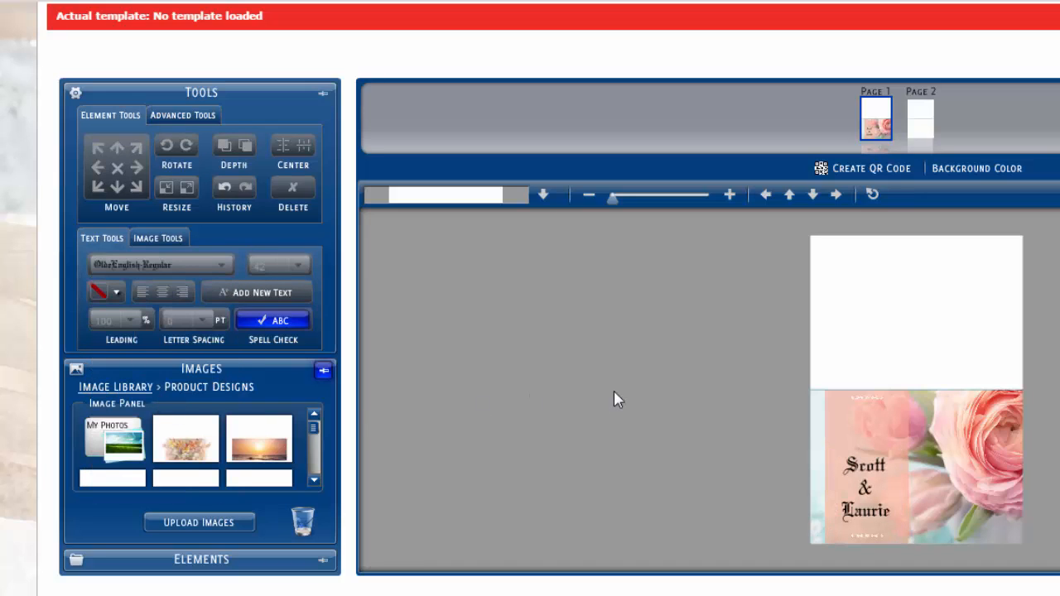
click(885, 480)
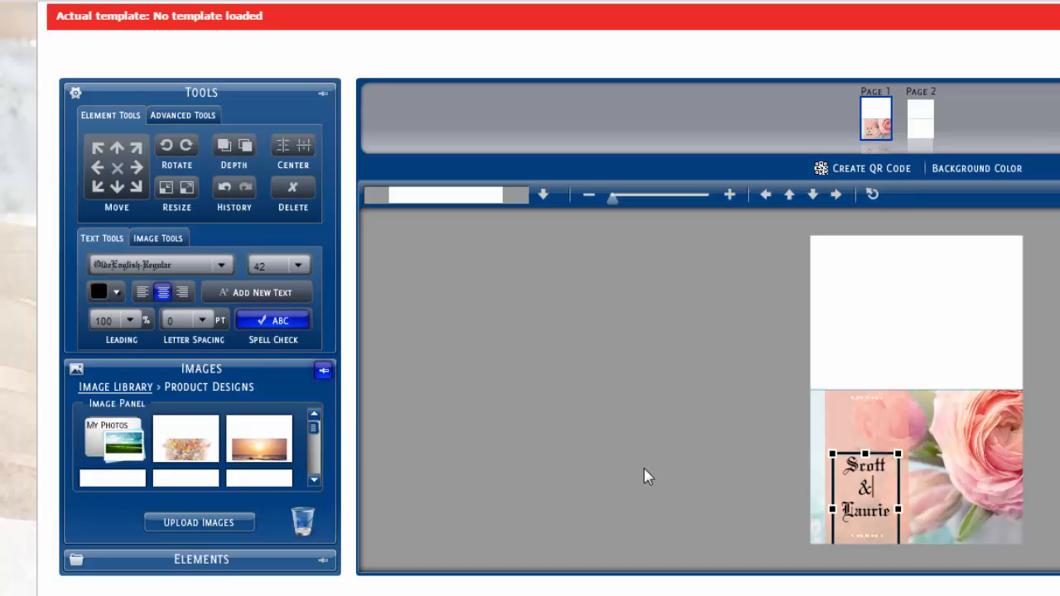
click(117, 294)
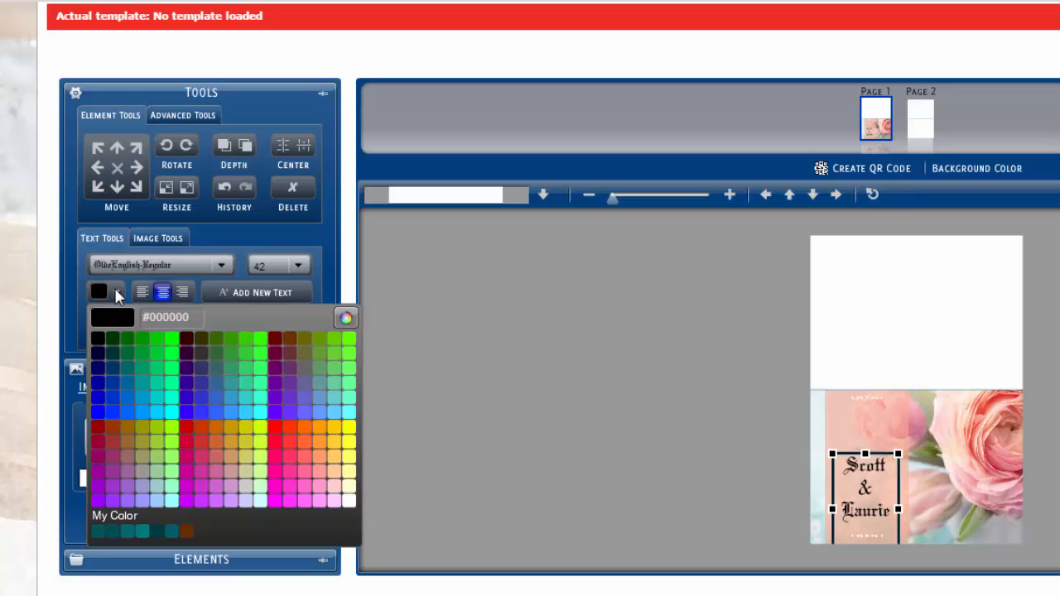
click(188, 430)
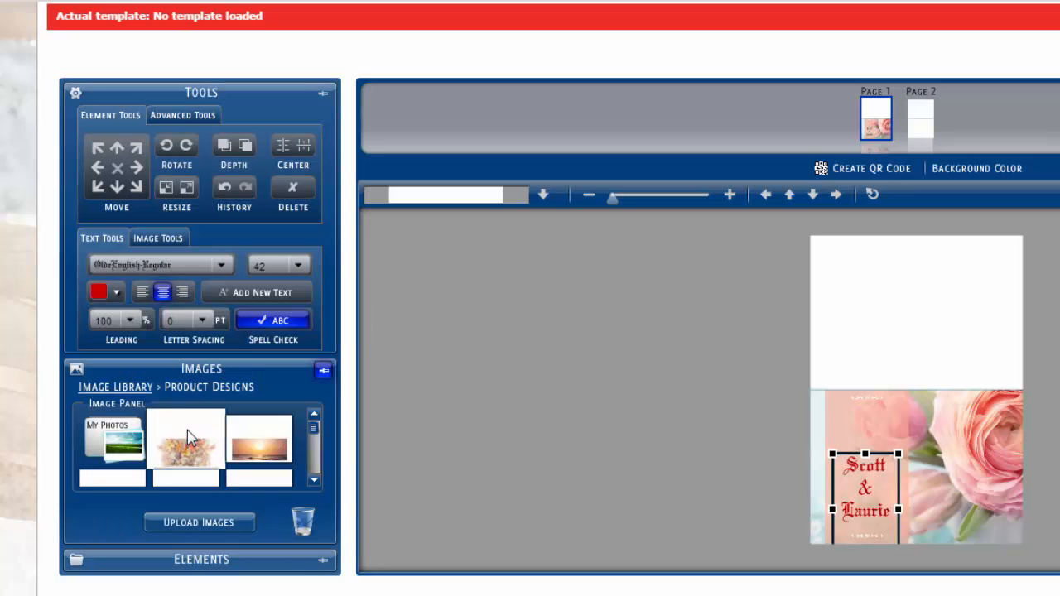
click(117, 294)
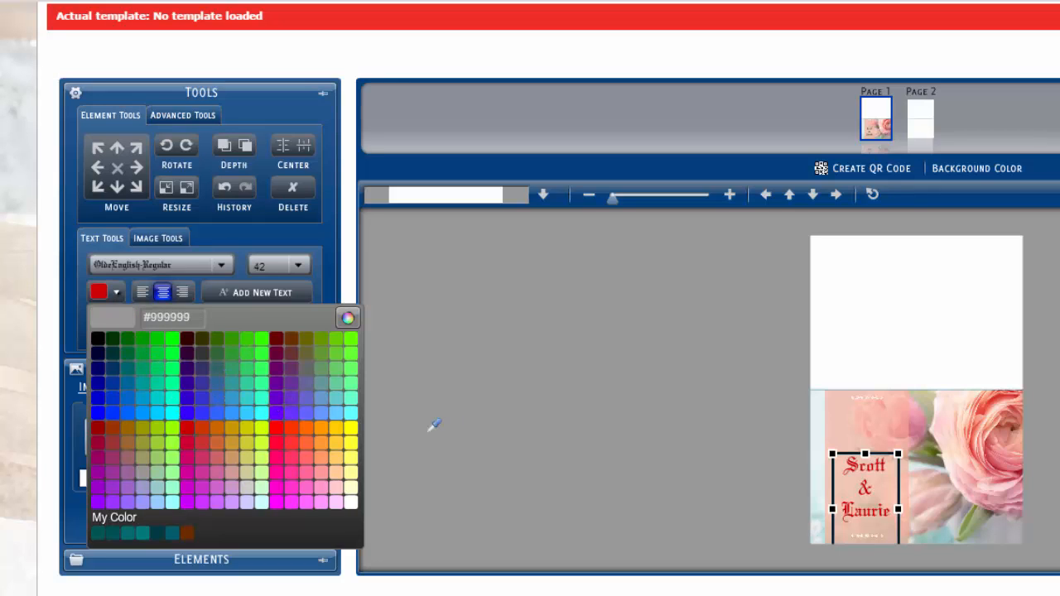
click(921, 429)
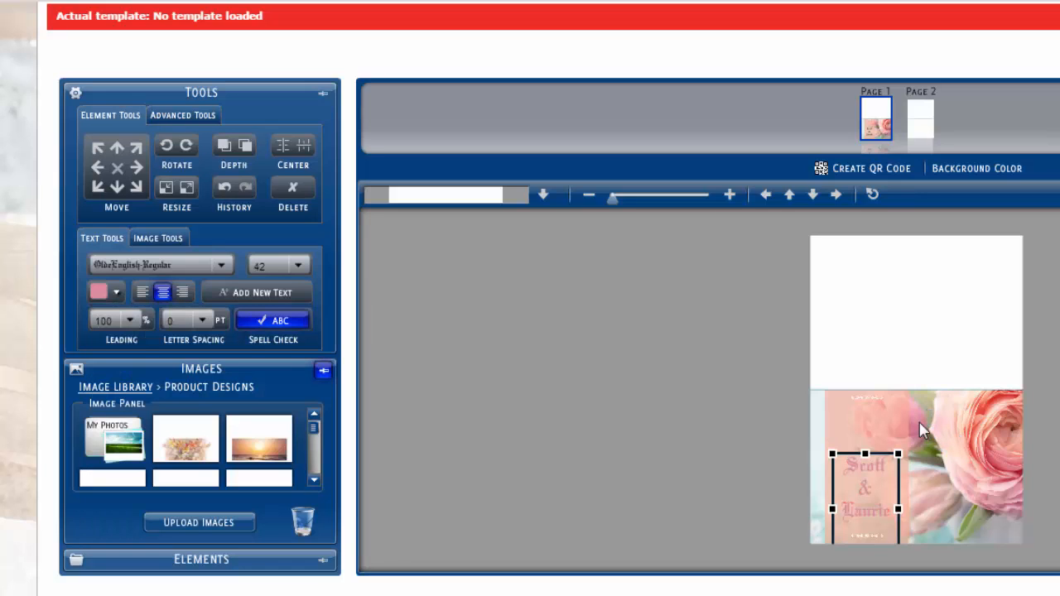
Colour the couple's names with a coral red sampled from the large rose's petals and deselect the text
click(116, 294)
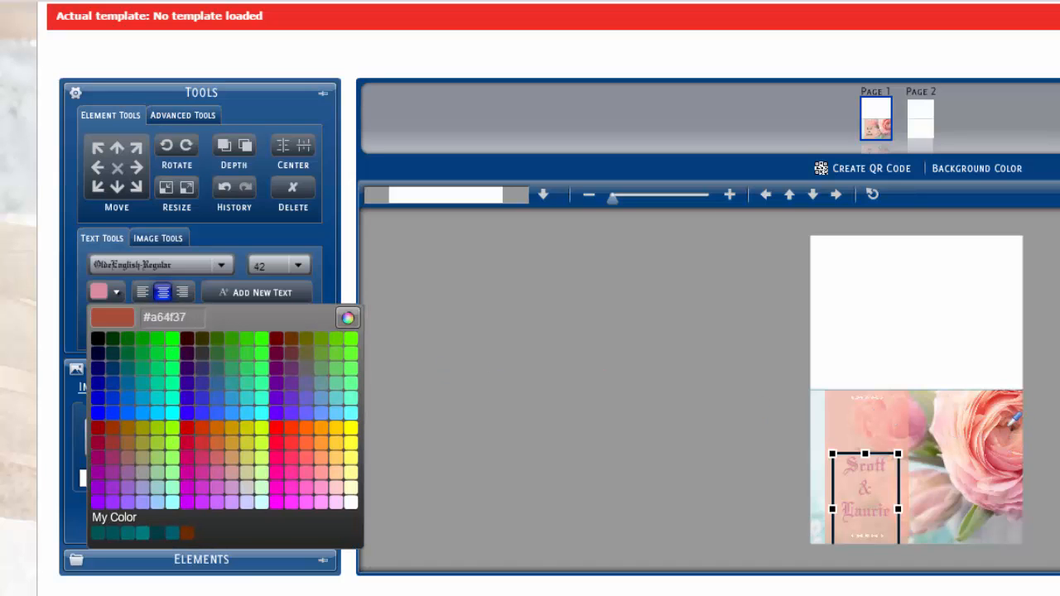
click(994, 403)
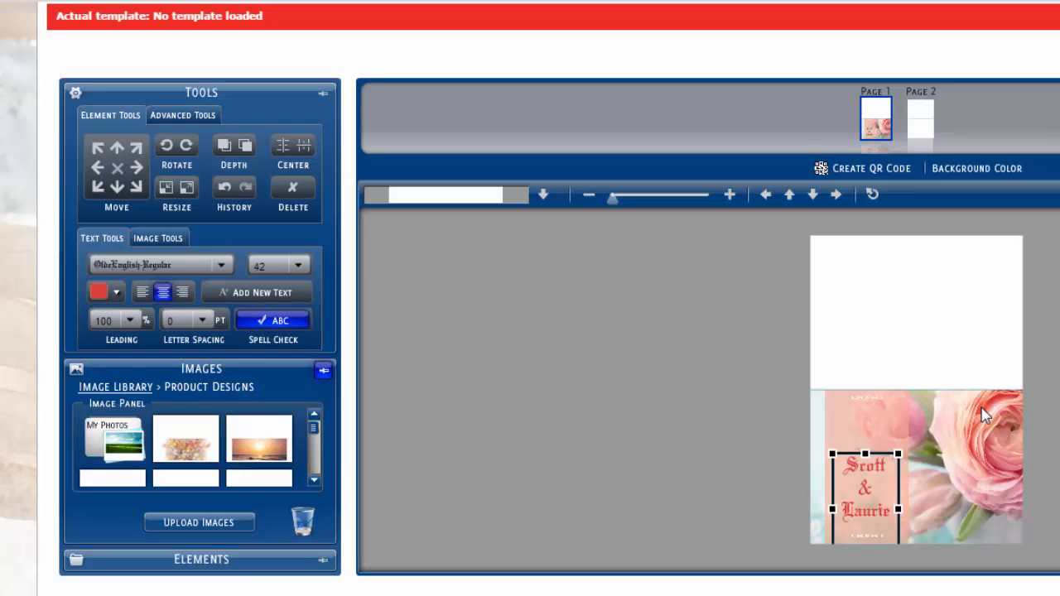
click(678, 424)
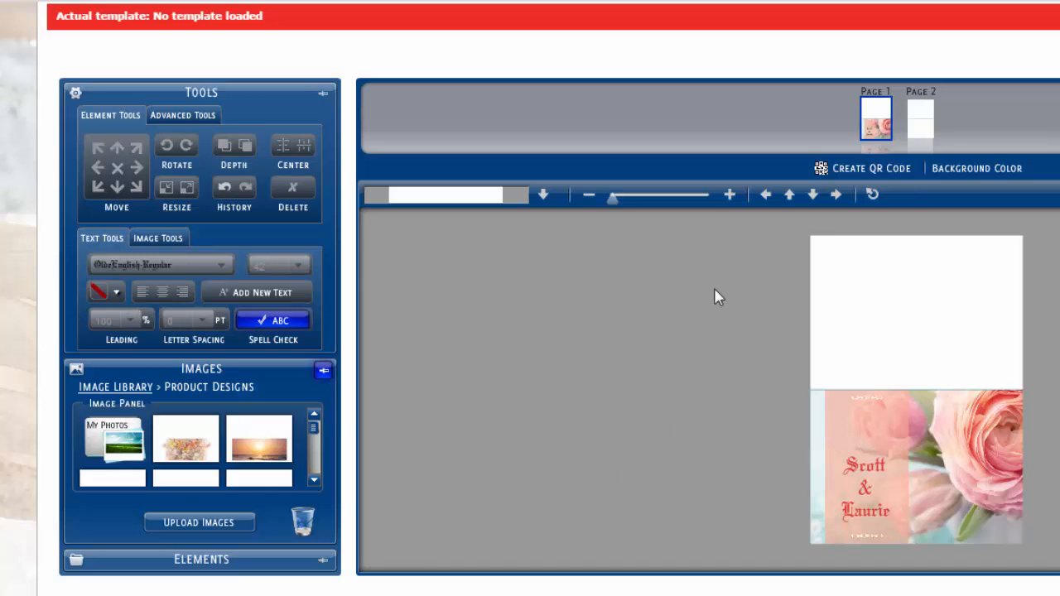
Open Page 2 and set its background colour to a dusty pink
click(919, 125)
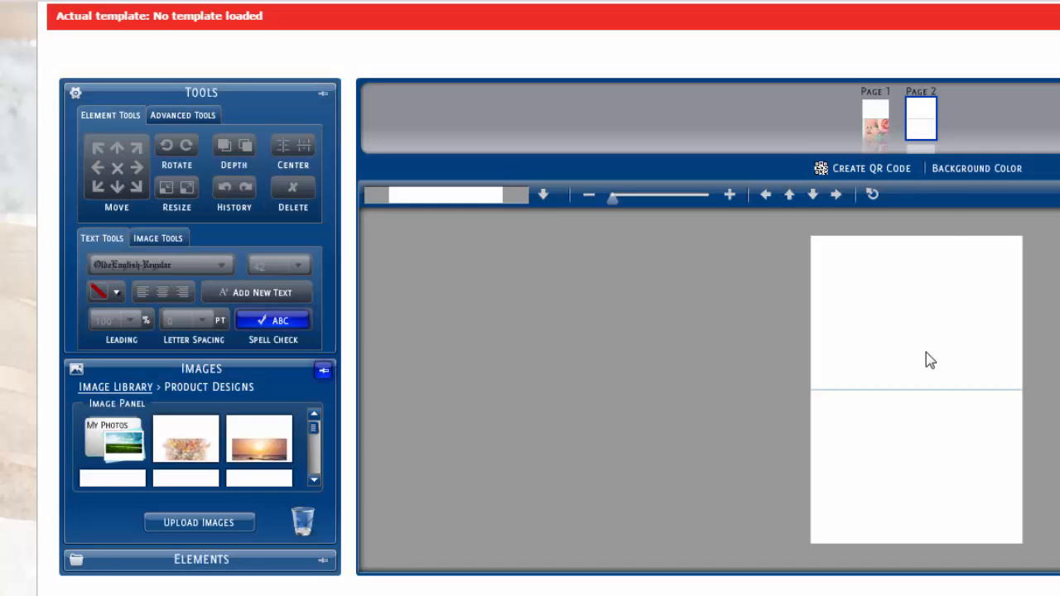
click(955, 172)
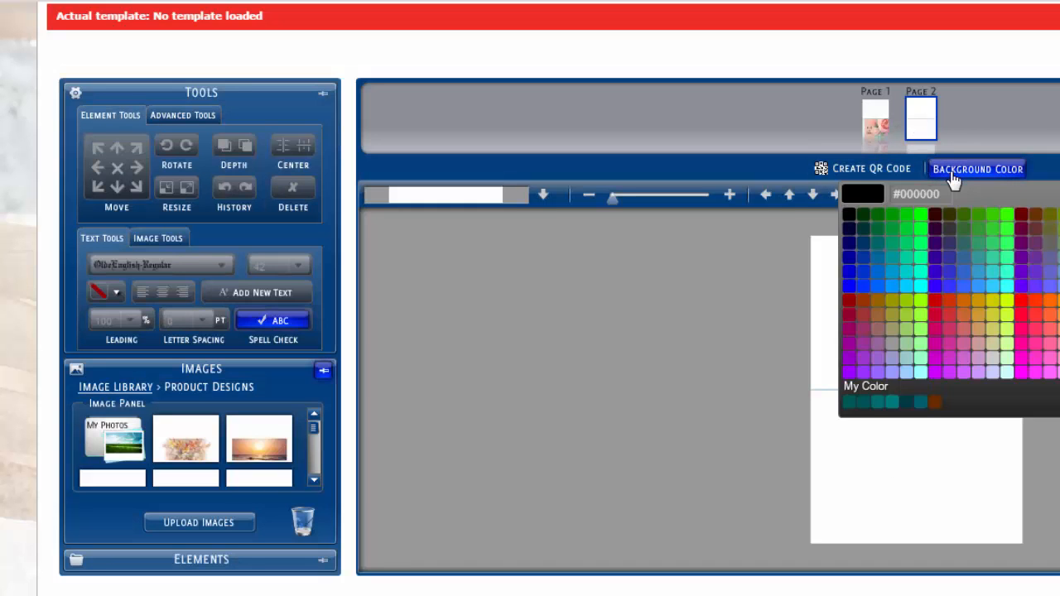
click(990, 345)
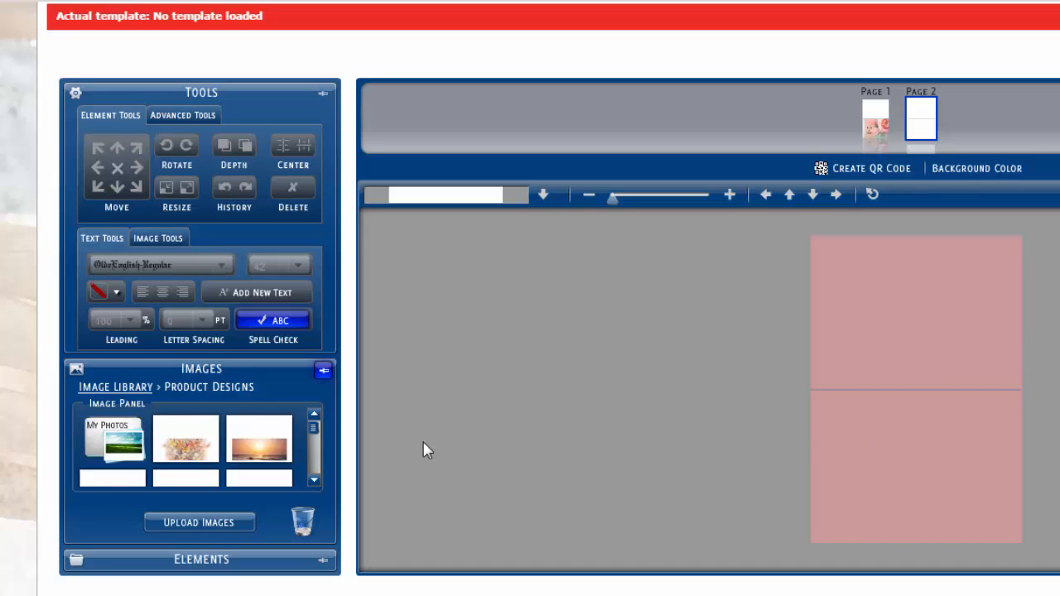
drag(186, 439, 290, 455)
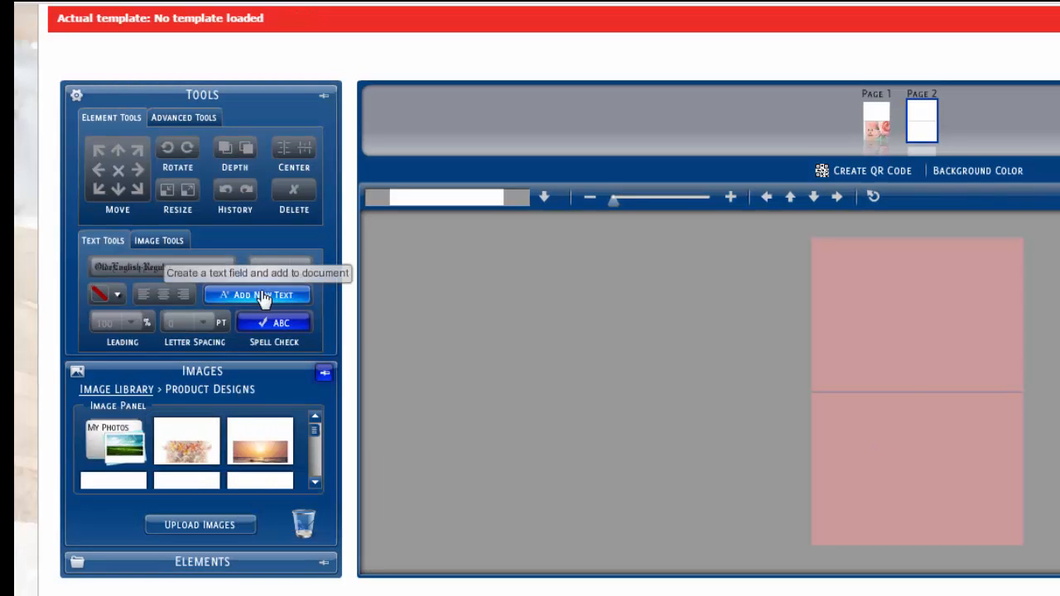
Add a text box to Page 2, placing it in the lower half and widening it to nearly the page width
click(262, 297)
click(915, 389)
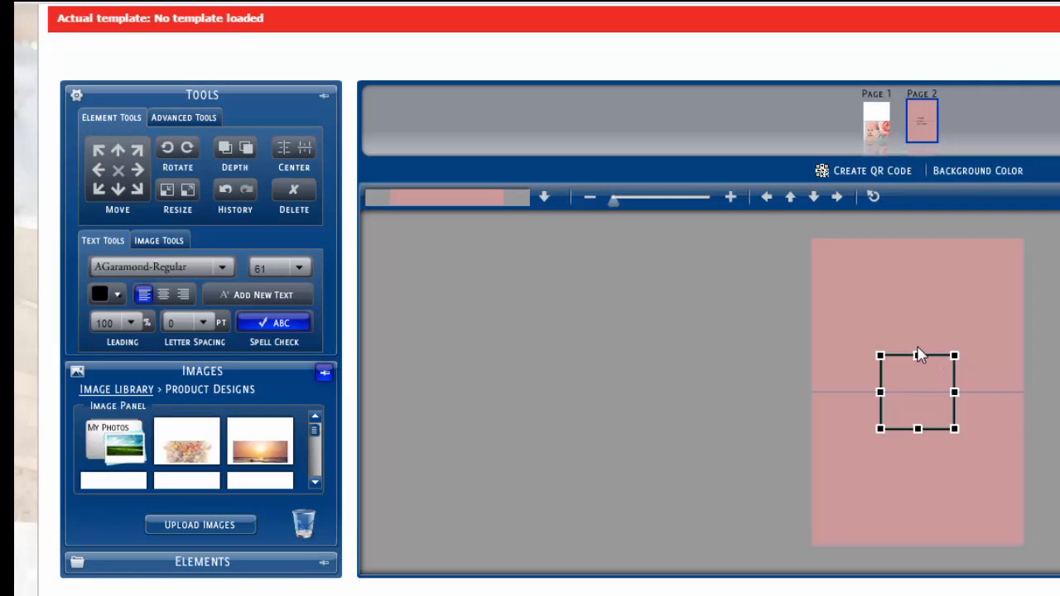
drag(909, 362, 909, 439)
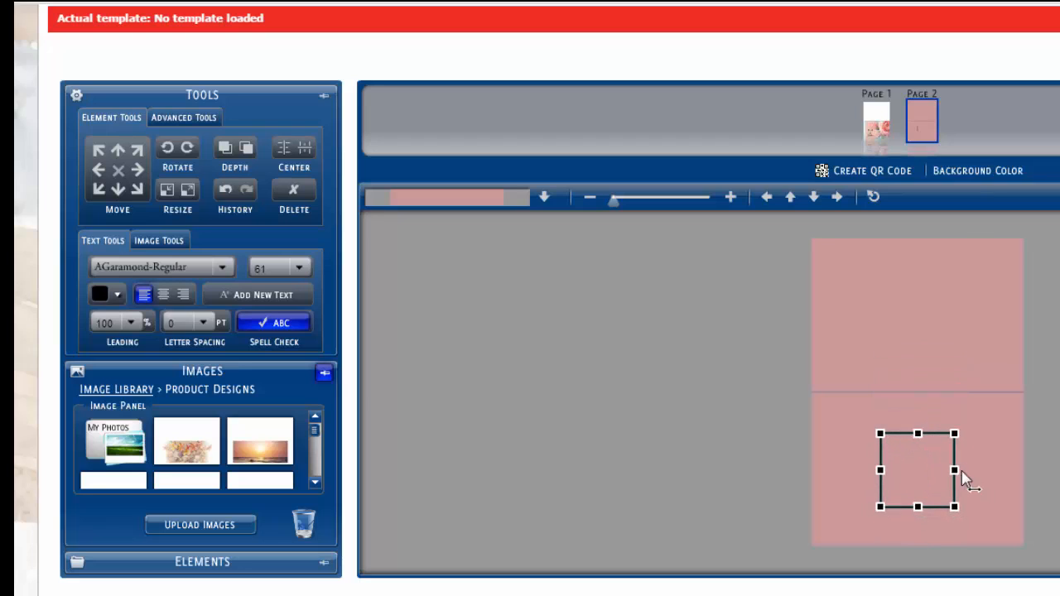
drag(961, 472, 1003, 475)
drag(881, 471, 836, 473)
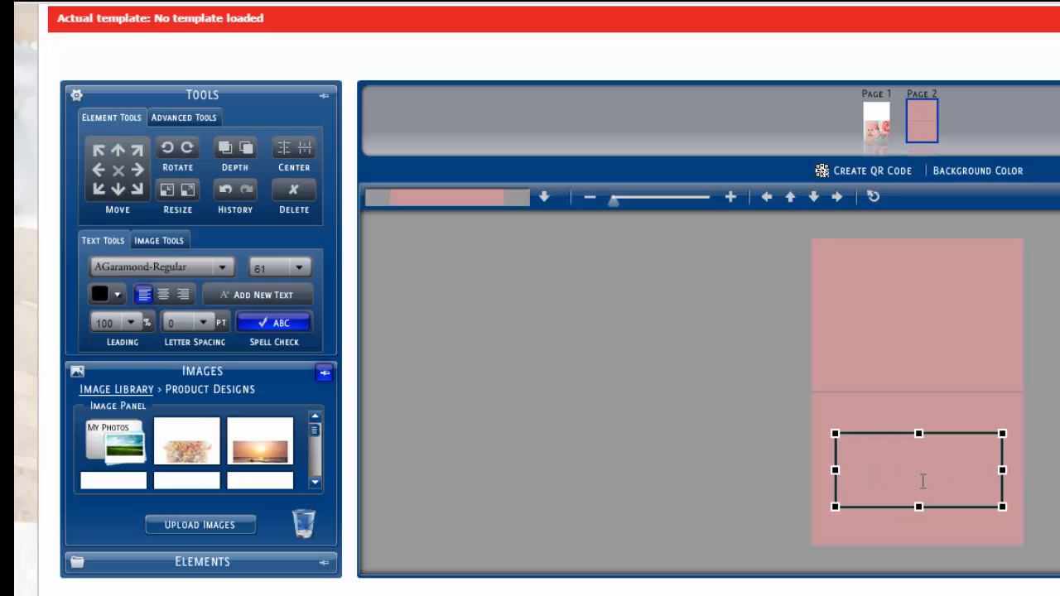
Fill the Page 2 text box with the sample text "hththyththethethehehethhherghergher"
text(hththyththethethe)
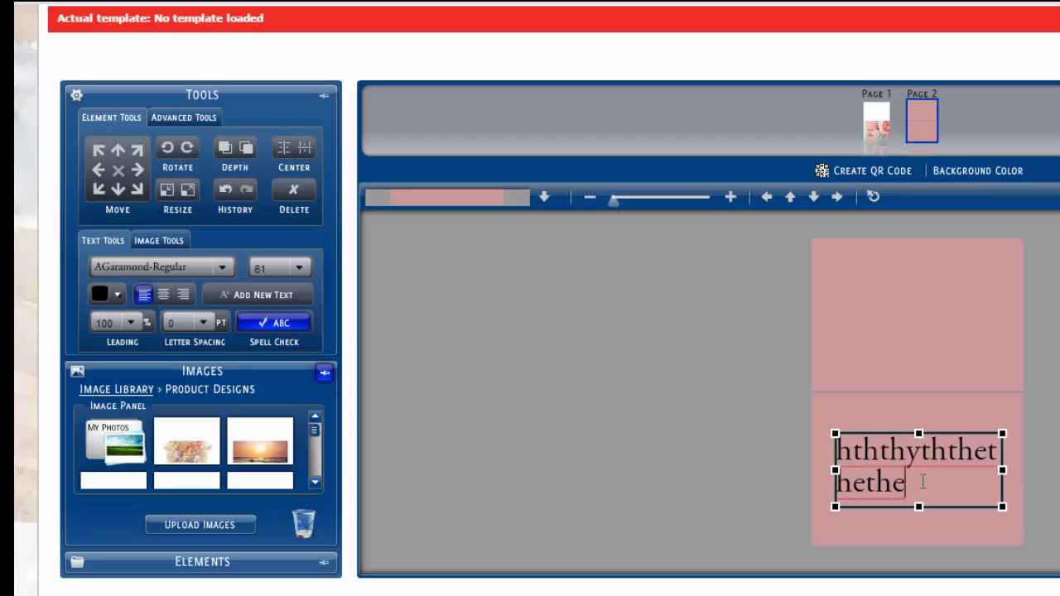
text(hehethhherghergher)
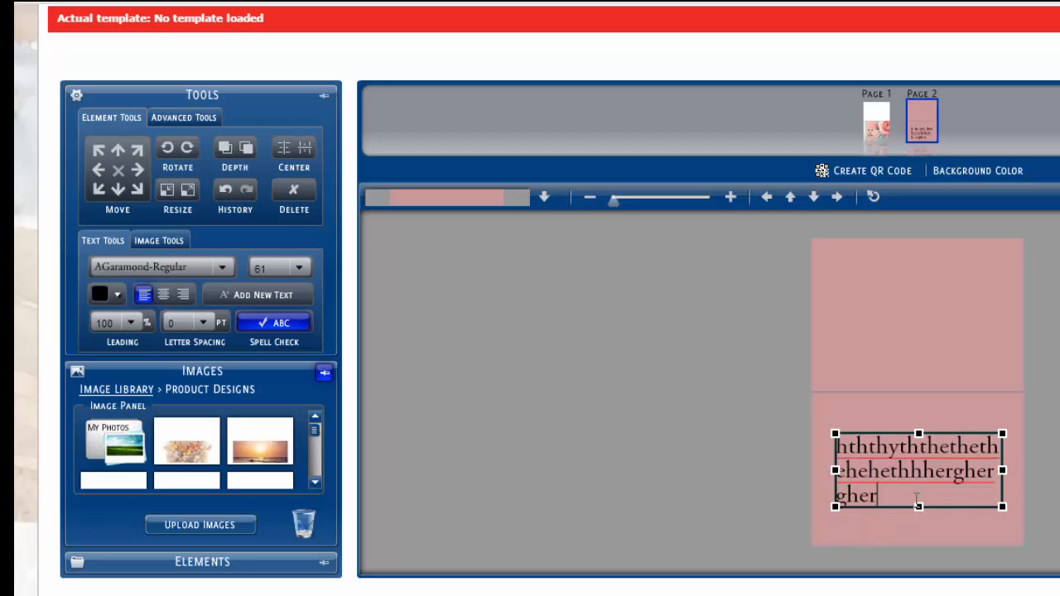
click(300, 268)
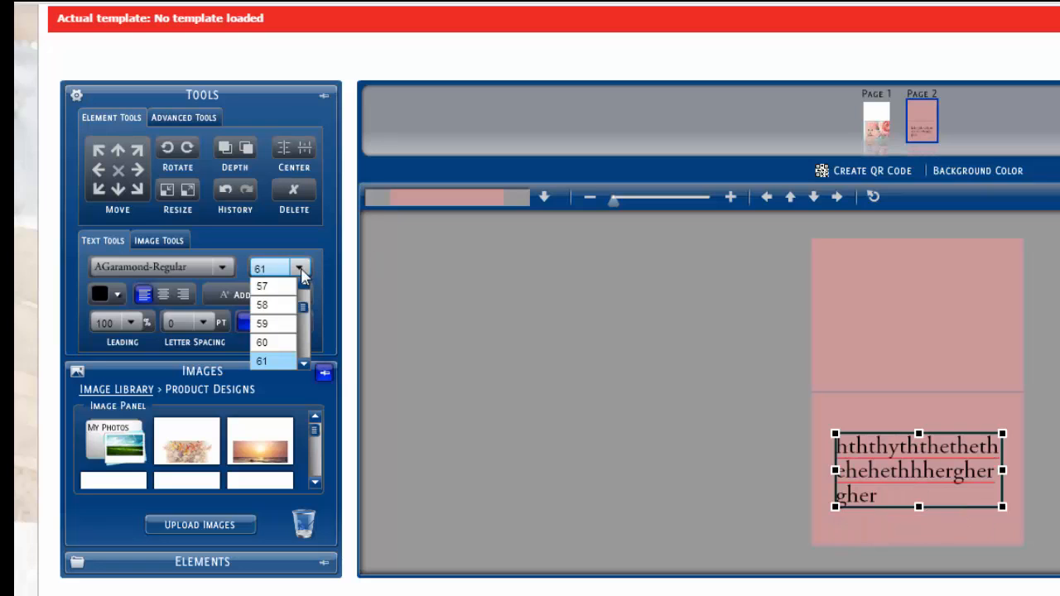
click(222, 267)
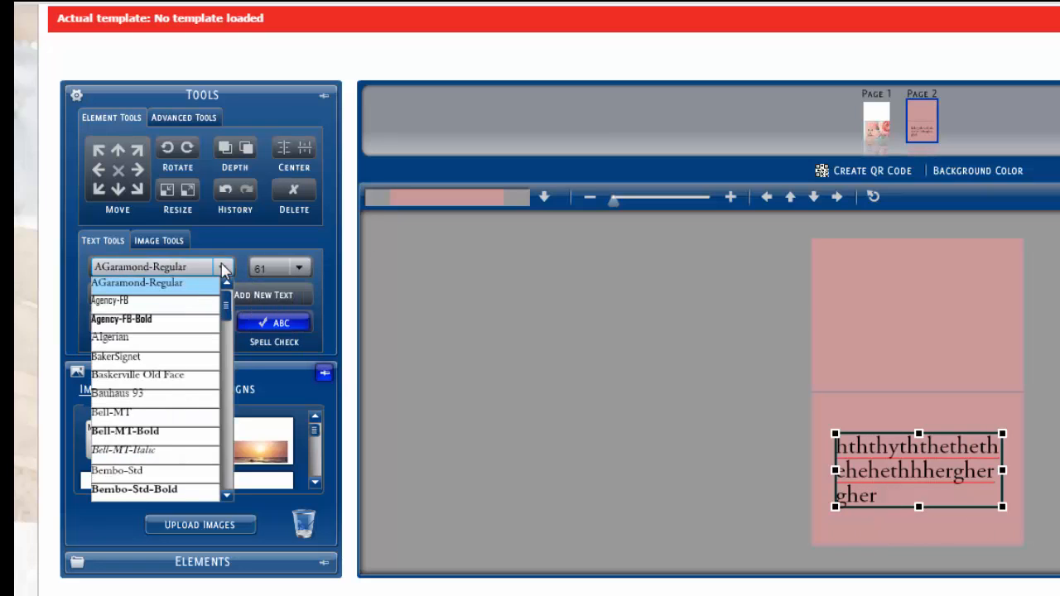
click(223, 266)
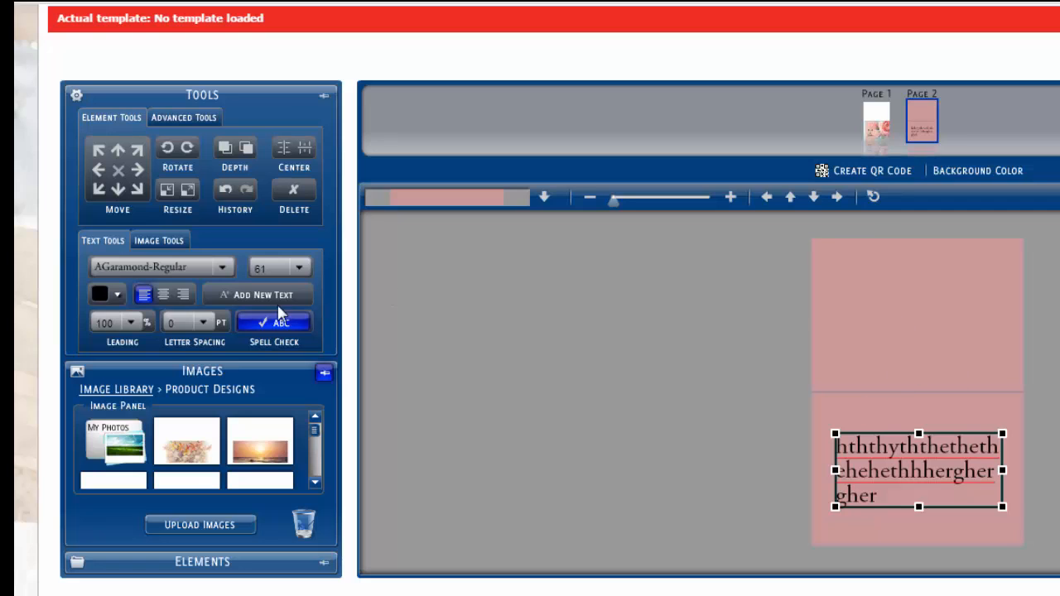
Add two more text boxes in the middle of Page 2, across the fold line
click(300, 296)
click(921, 389)
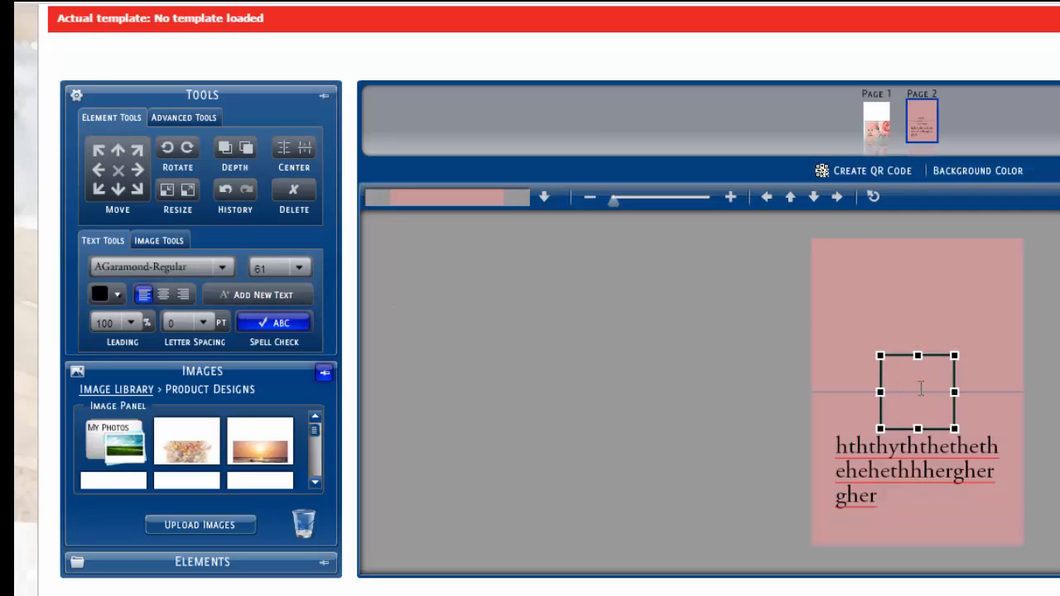
click(256, 295)
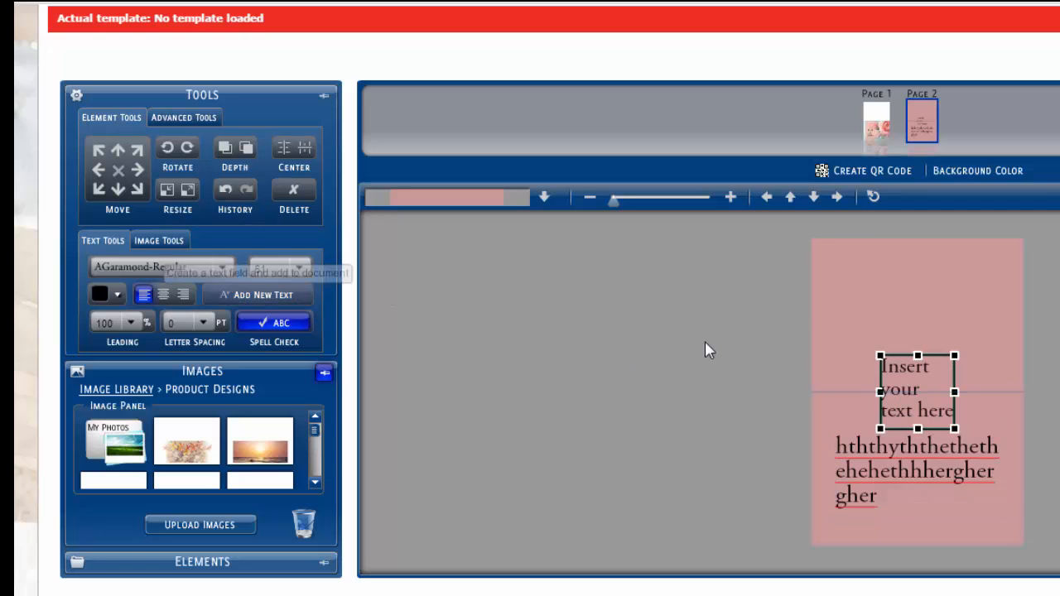
Move the two new text boxes on Page 2 apart, above and beside the fold line
drag(926, 377, 957, 301)
drag(907, 362, 860, 352)
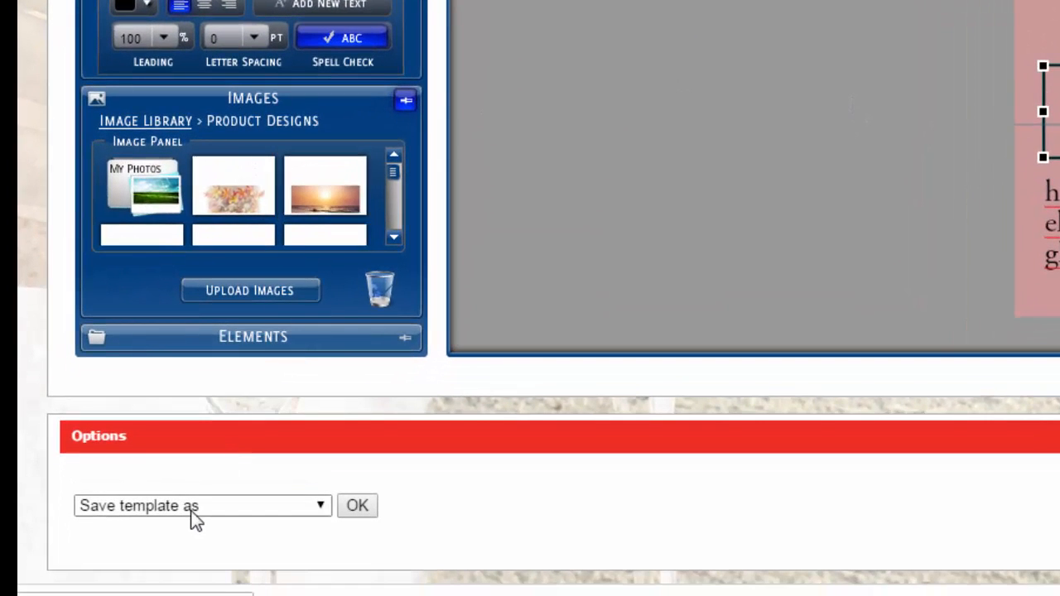
click(321, 505)
click(290, 506)
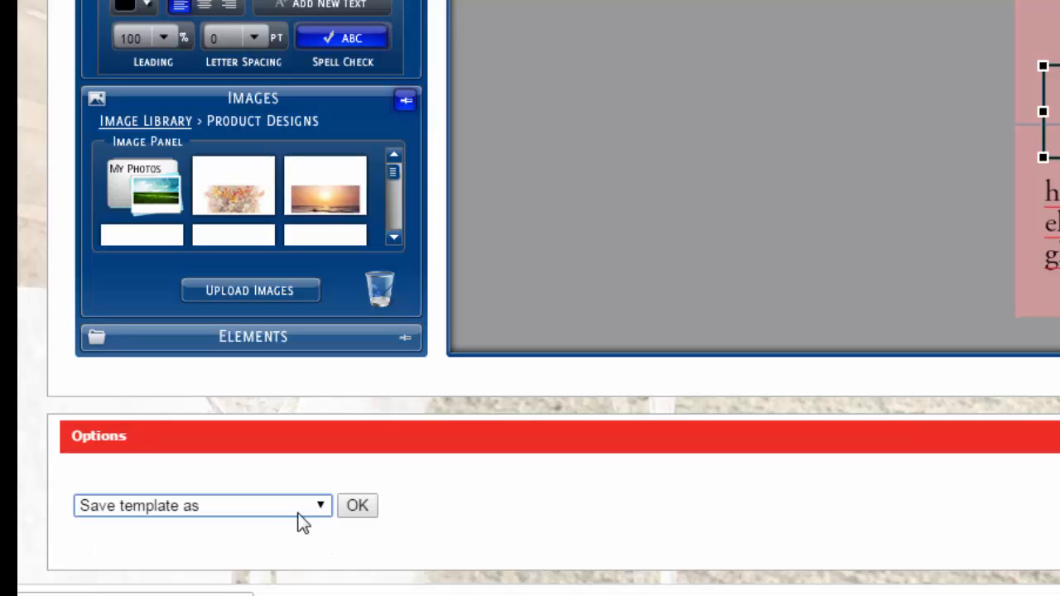
Delete the text boxes from Page 2 and return to Page 1
scroll(303, 522, up, 3)
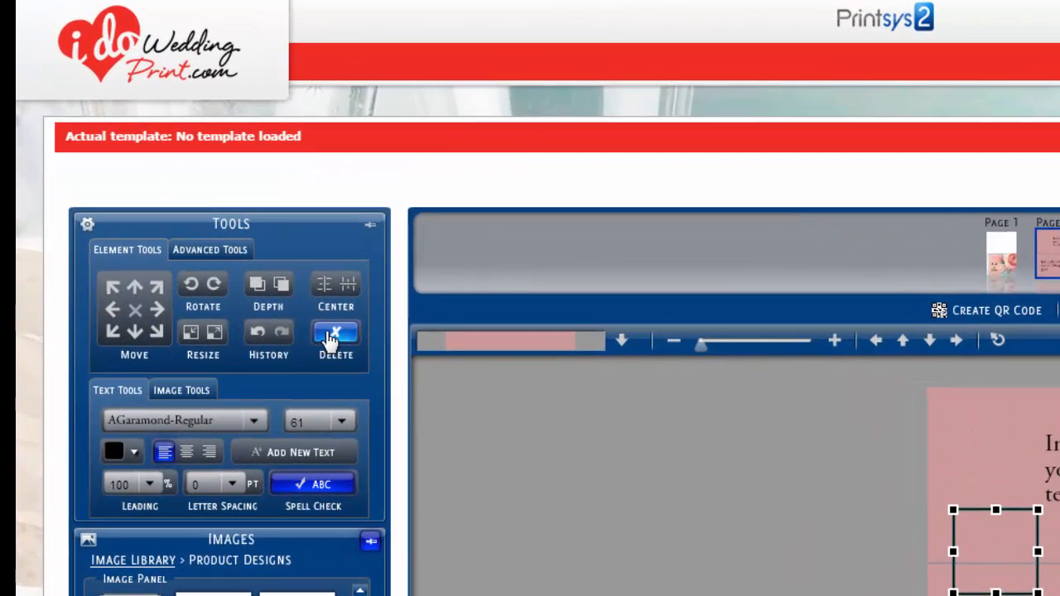
click(331, 336)
click(674, 434)
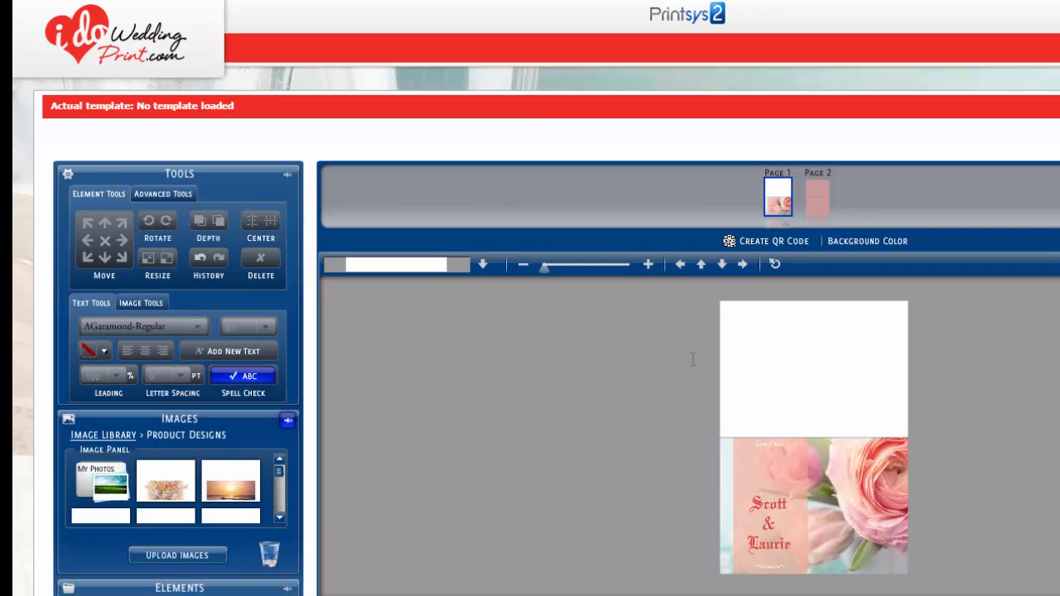
Delete the rose design picture from the lower half of Page 1, keeping the couple's names
click(845, 486)
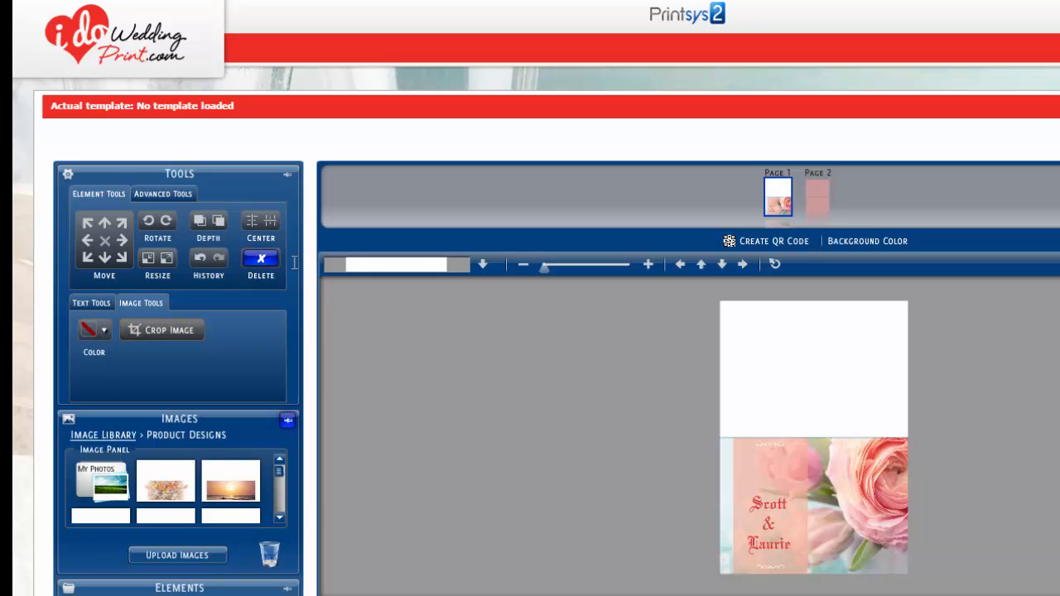
click(261, 259)
click(647, 414)
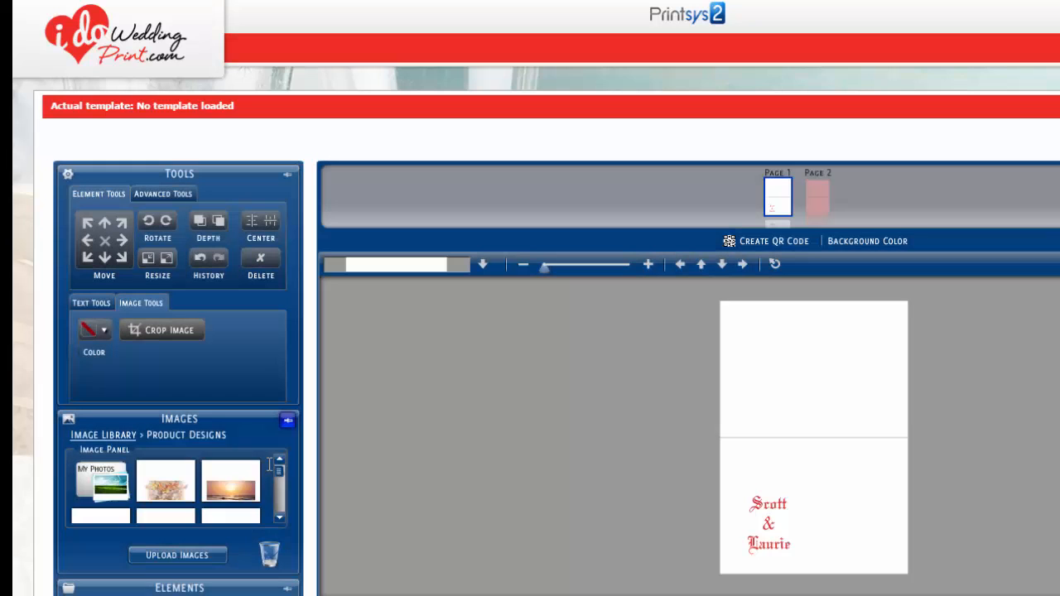
Add the turquoise sea and palm beach picture from the library's Hawaii Images folder to Page 1
click(288, 420)
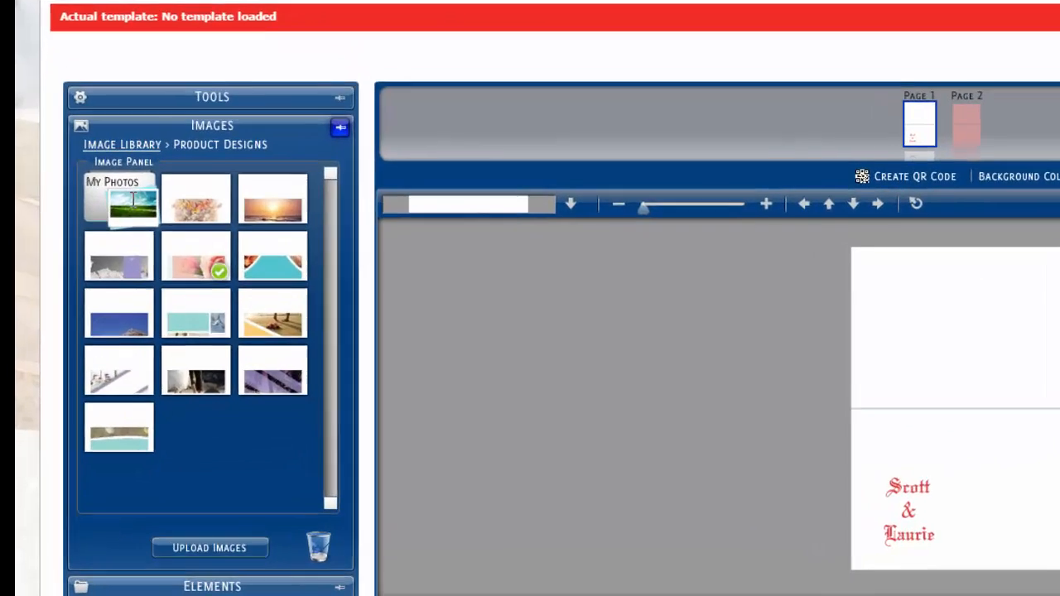
click(109, 269)
click(139, 131)
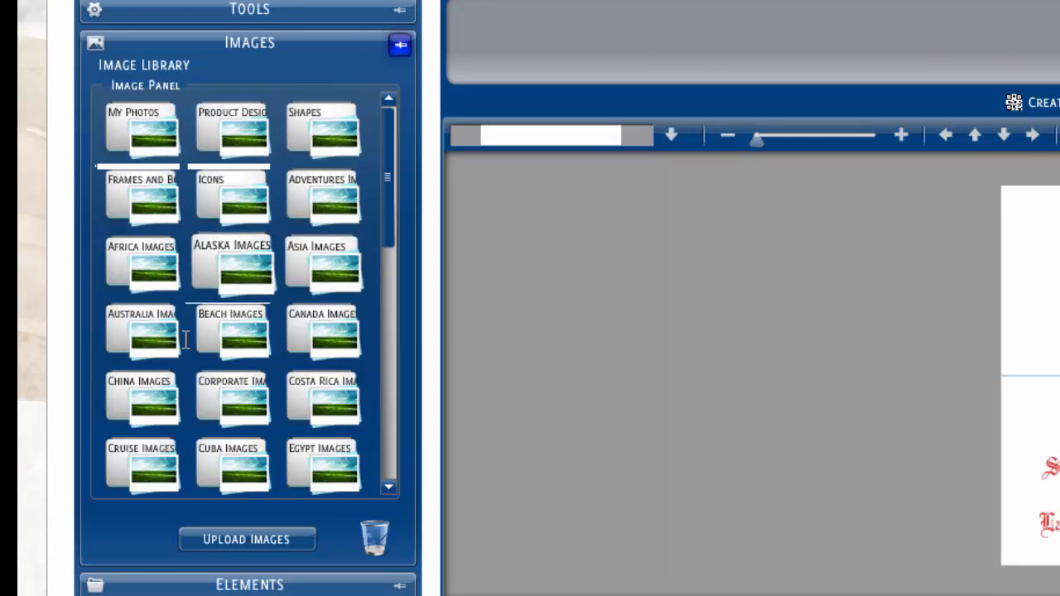
click(388, 486)
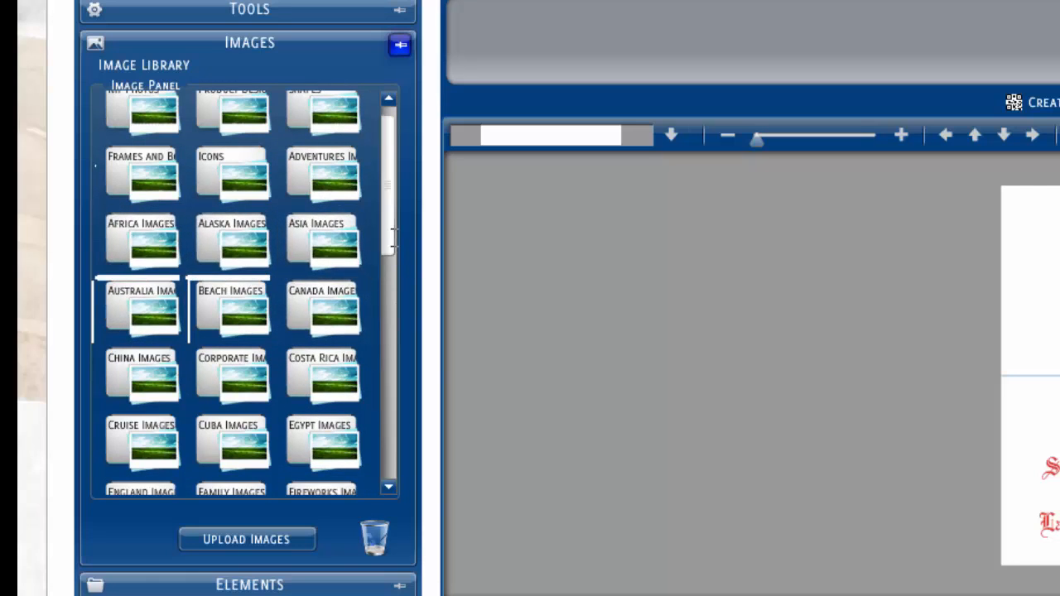
drag(389, 240, 388, 367)
click(133, 286)
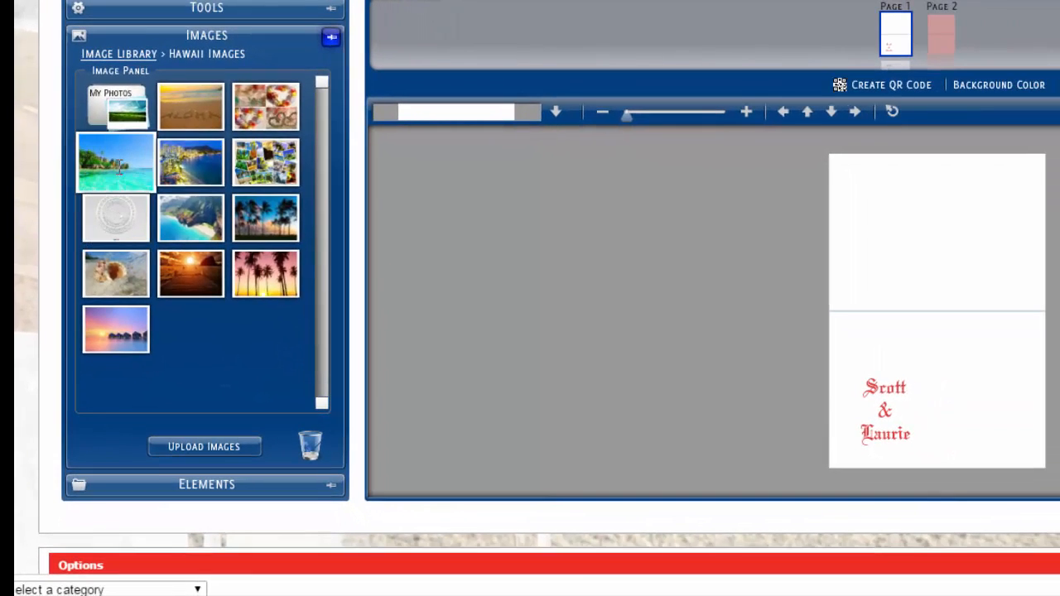
click(132, 187)
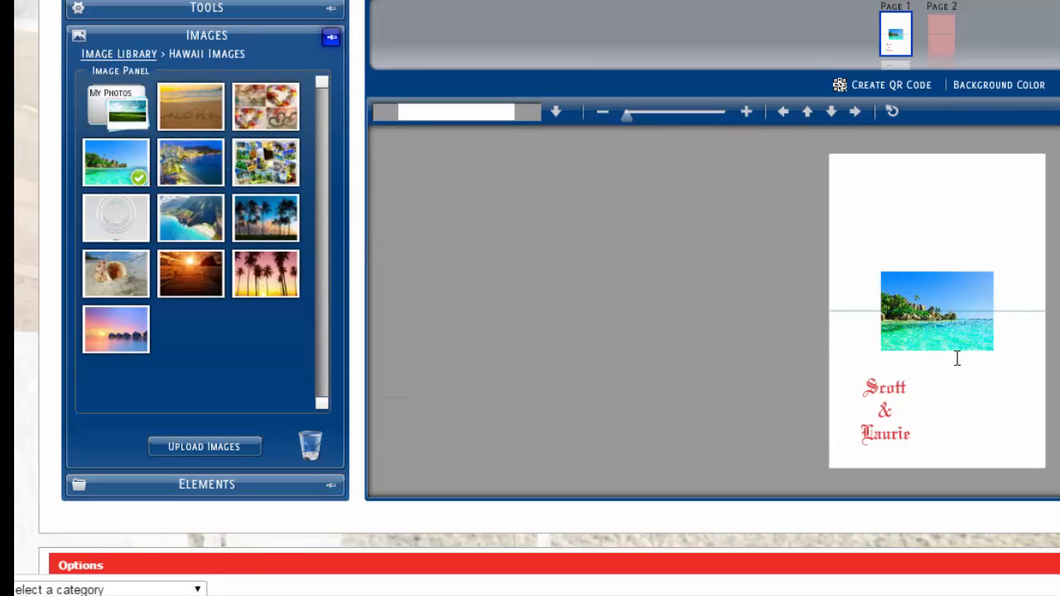
Move the beach picture into the lower half of Page 1 and scale it to about three quarters of the page width
drag(974, 322, 970, 400)
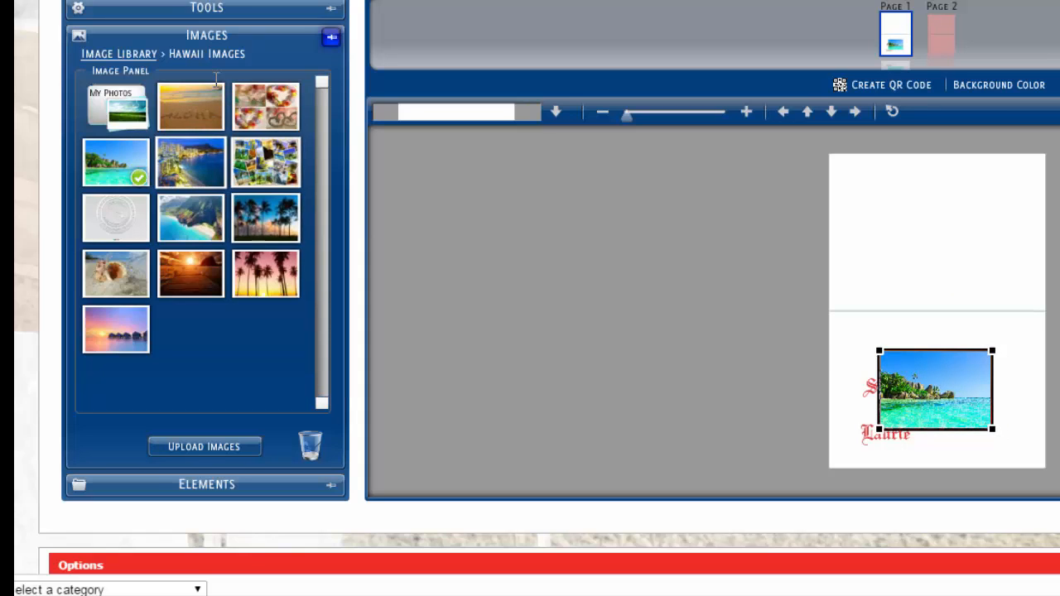
click(206, 7)
click(193, 104)
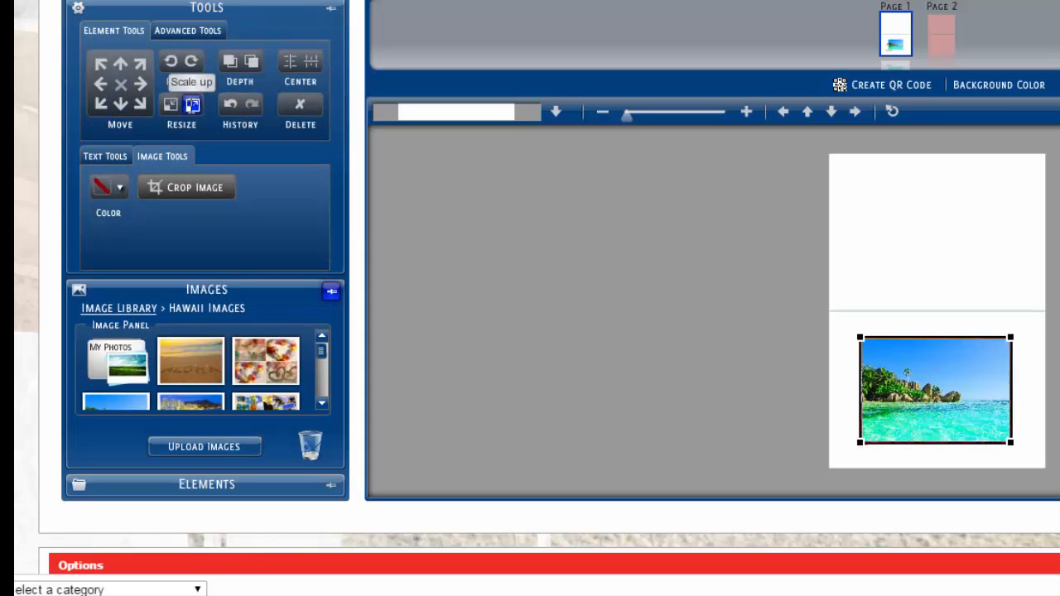
click(193, 106)
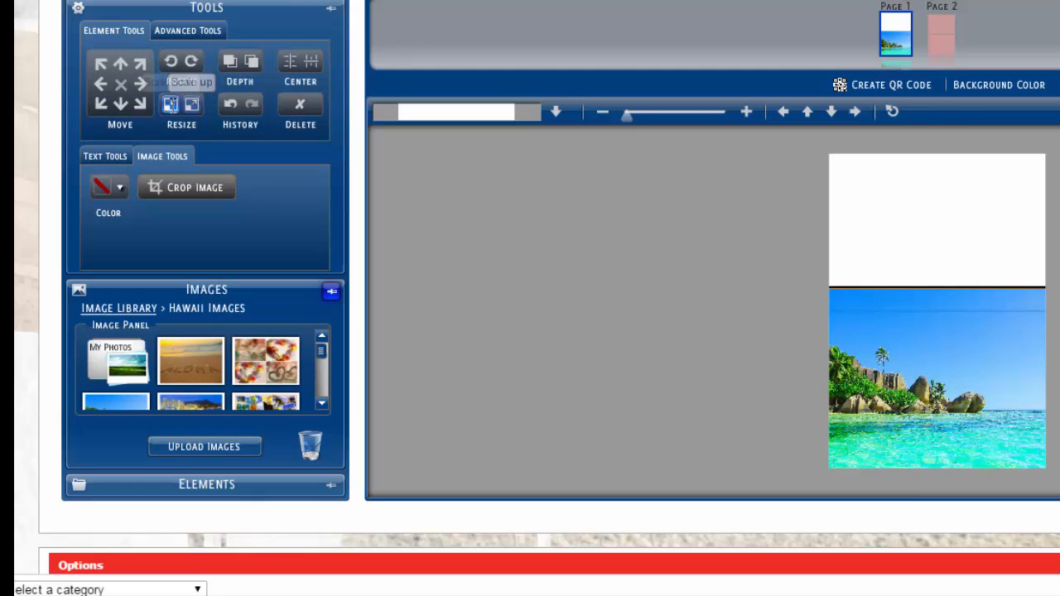
click(193, 105)
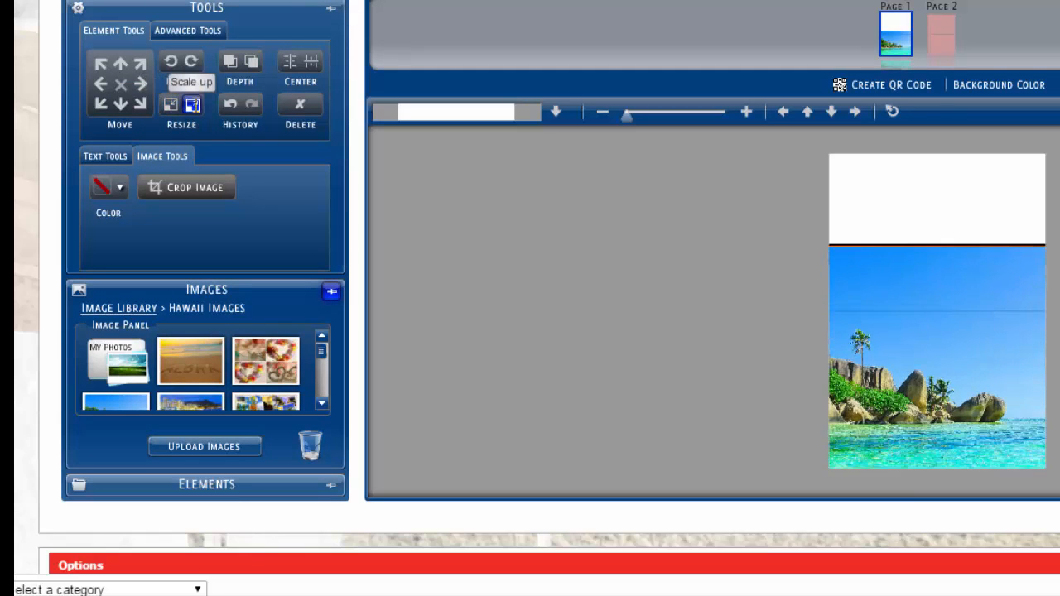
click(193, 105)
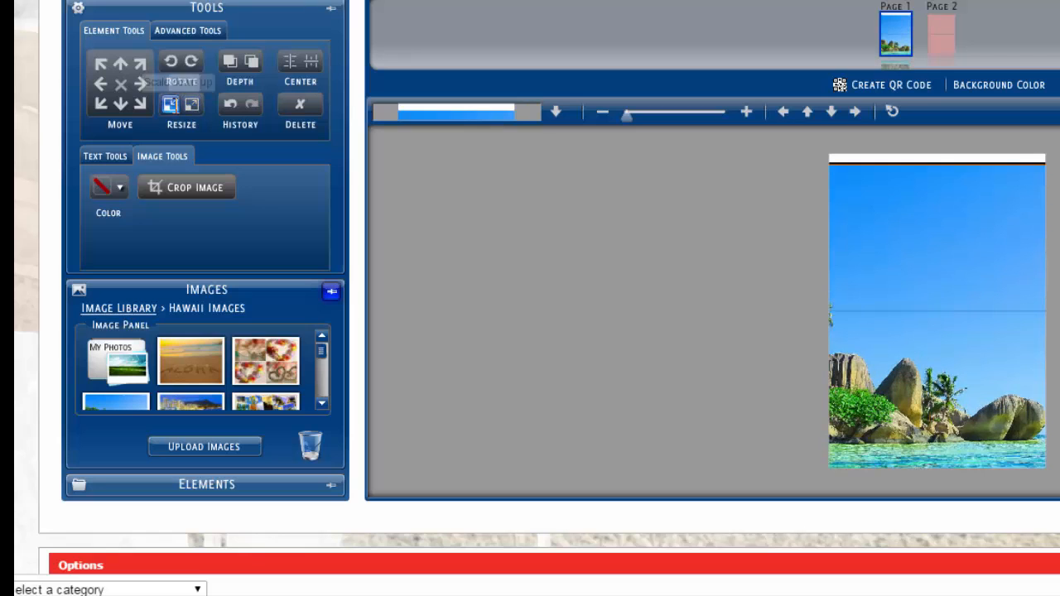
click(170, 104)
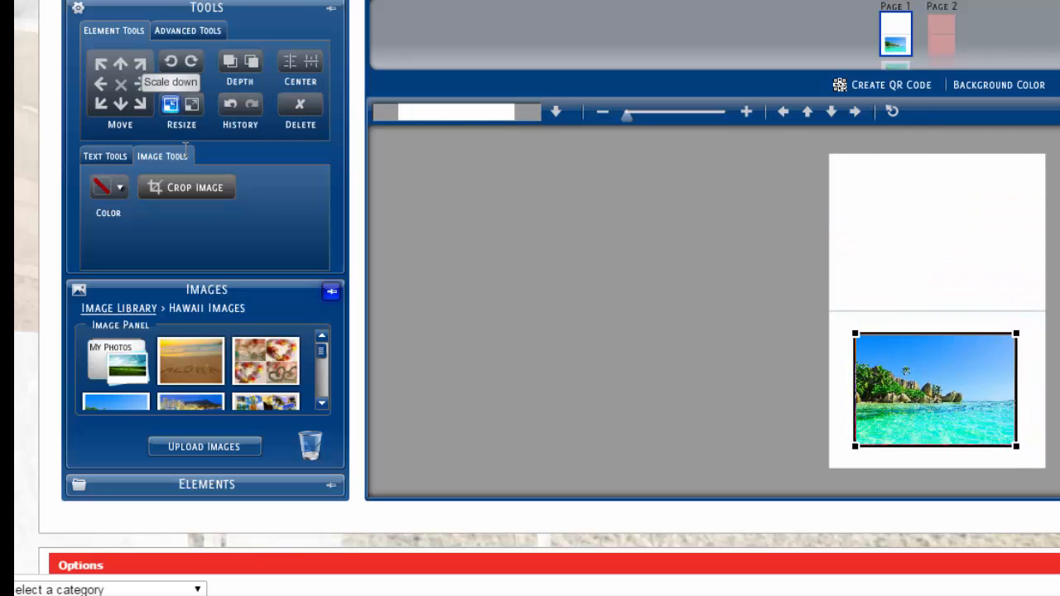
Crop the beach picture on all four sides to a narrow upright section with the rocks and single palm
click(195, 188)
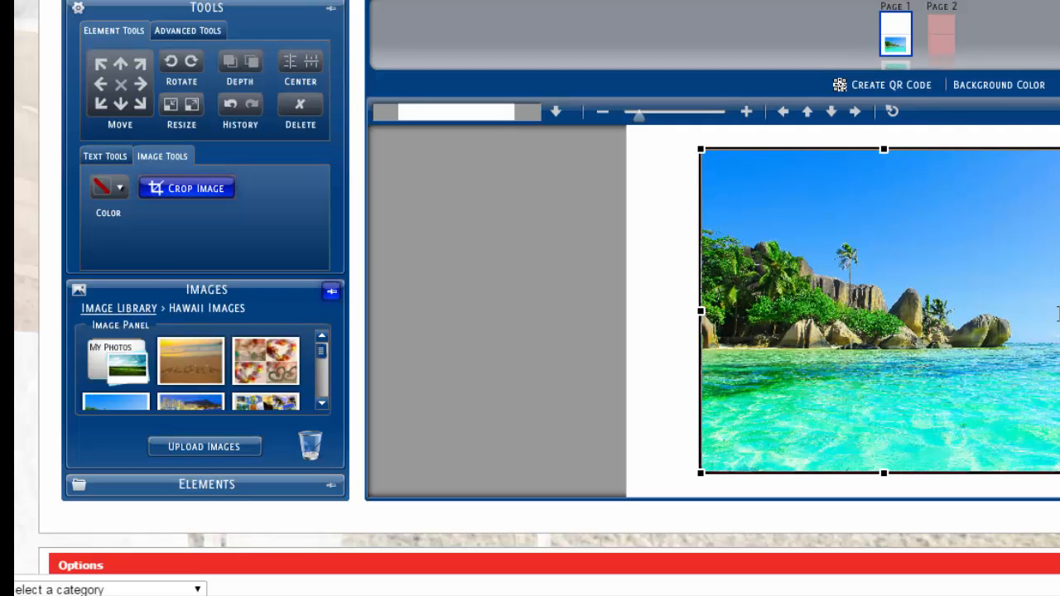
drag(1058, 314, 927, 324)
drag(804, 472, 804, 423)
drag(821, 171, 821, 188)
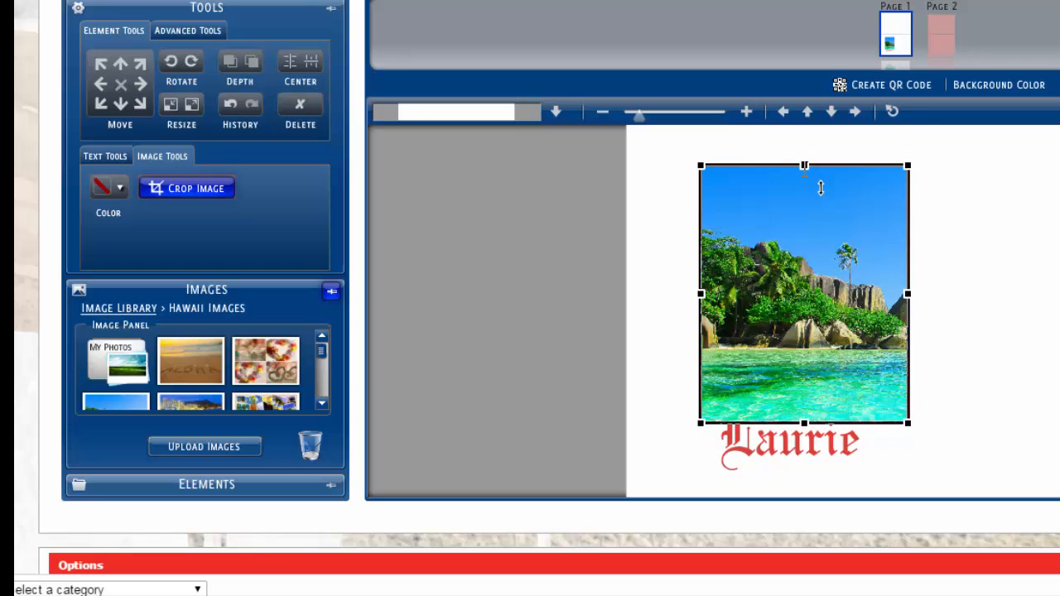
drag(719, 307, 787, 309)
click(651, 234)
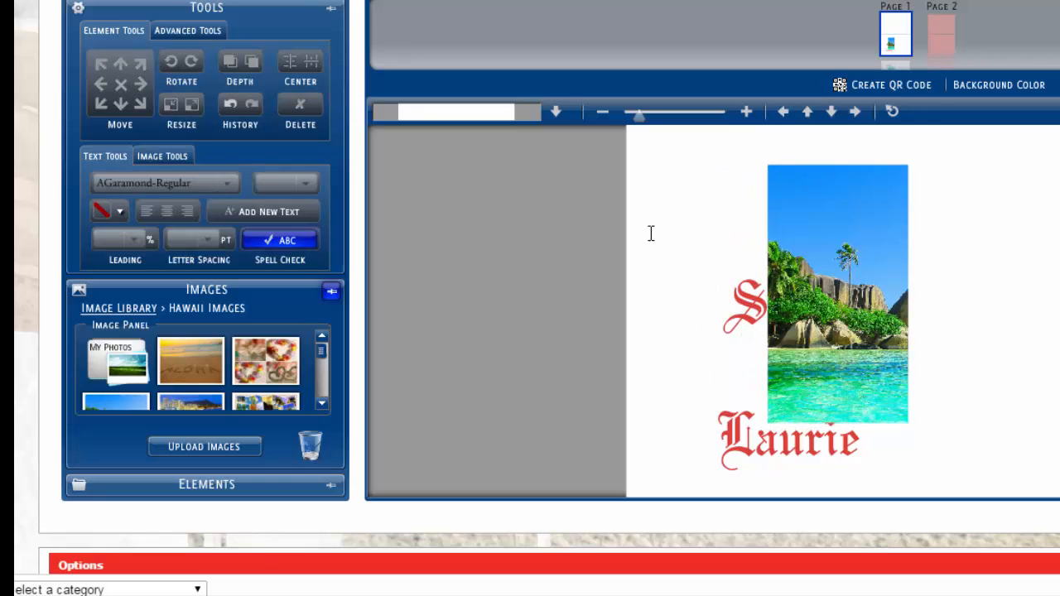
Scale up the cropped beach picture until it covers all of Page 1
click(162, 156)
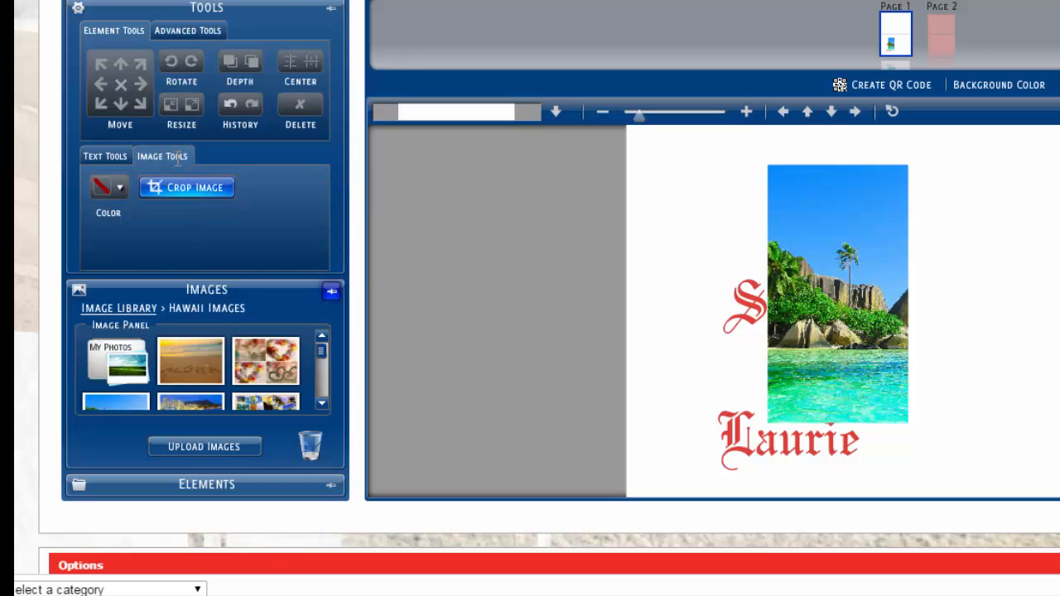
click(124, 160)
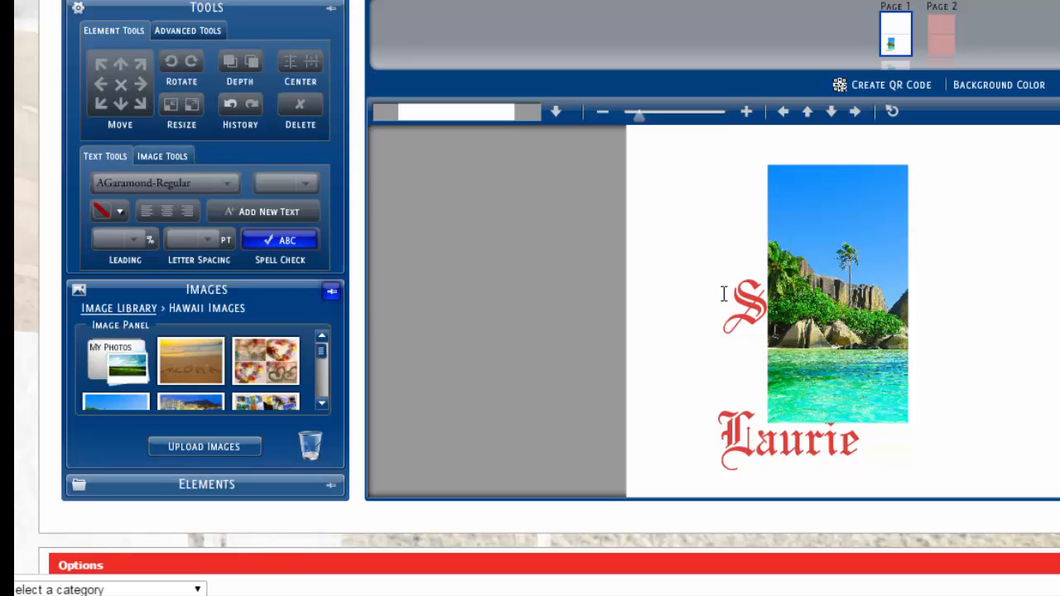
click(849, 302)
click(192, 106)
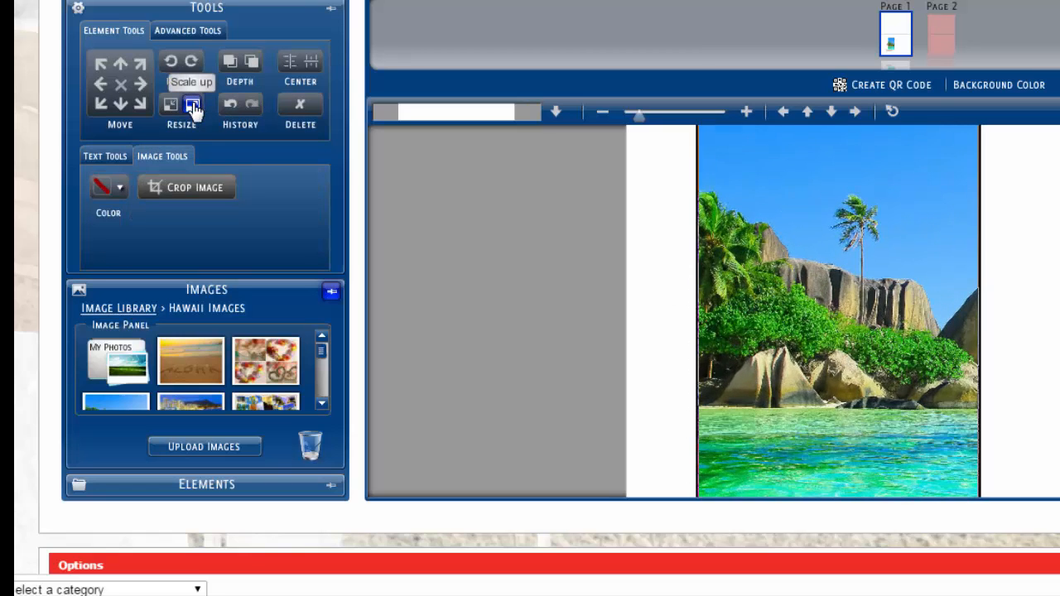
click(192, 108)
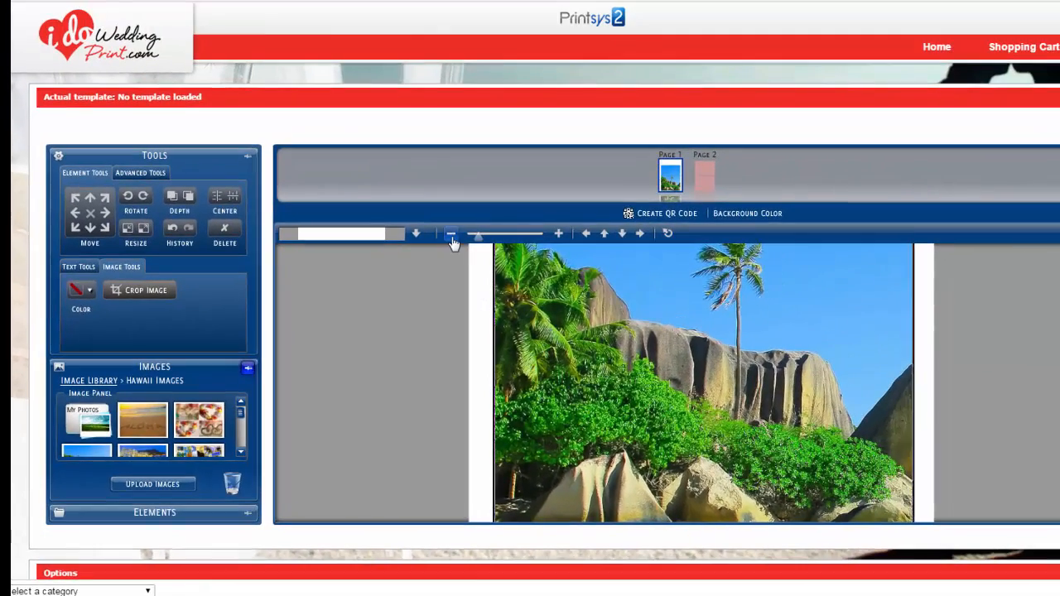
click(450, 234)
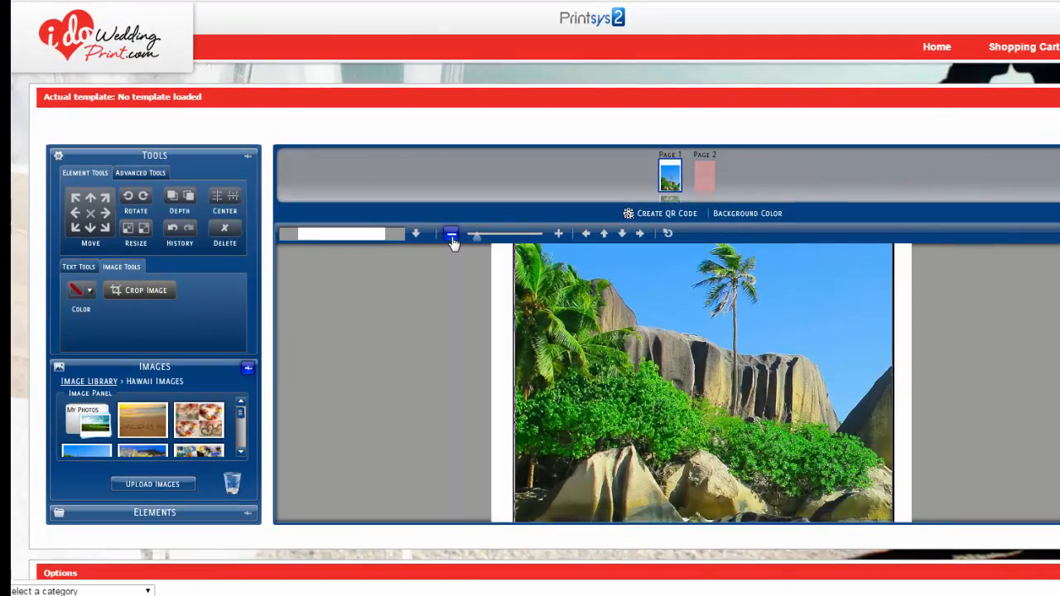
click(143, 231)
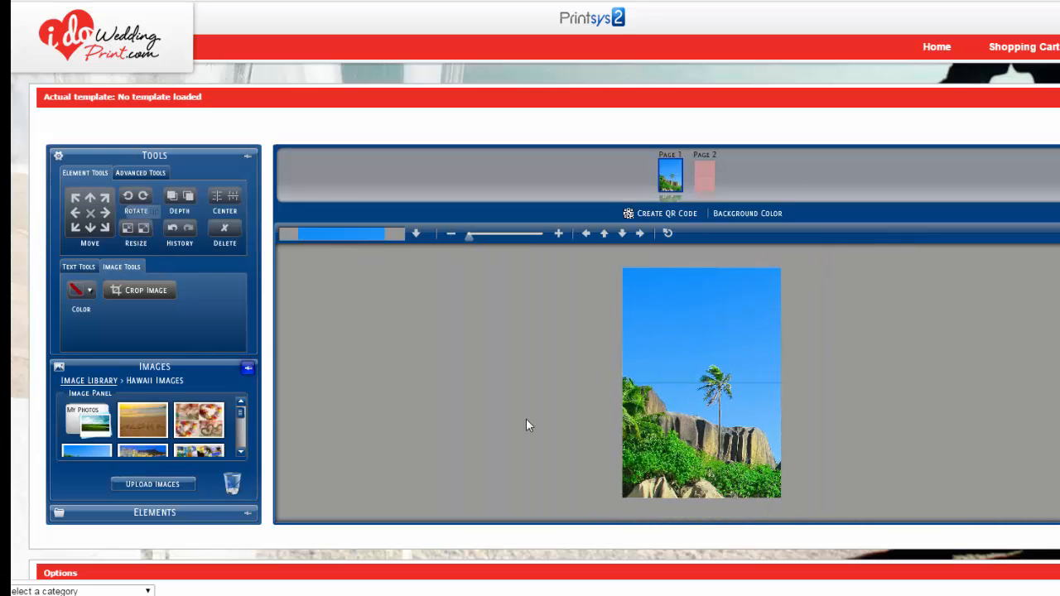
Scale the beach picture down to slightly less than the page width and move its upper edge to the fold line
mouse_move(687, 408)
mouse_down()
mouse_move(689, 486)
mouse_move(690, 423)
mouse_up()
click(127, 230)
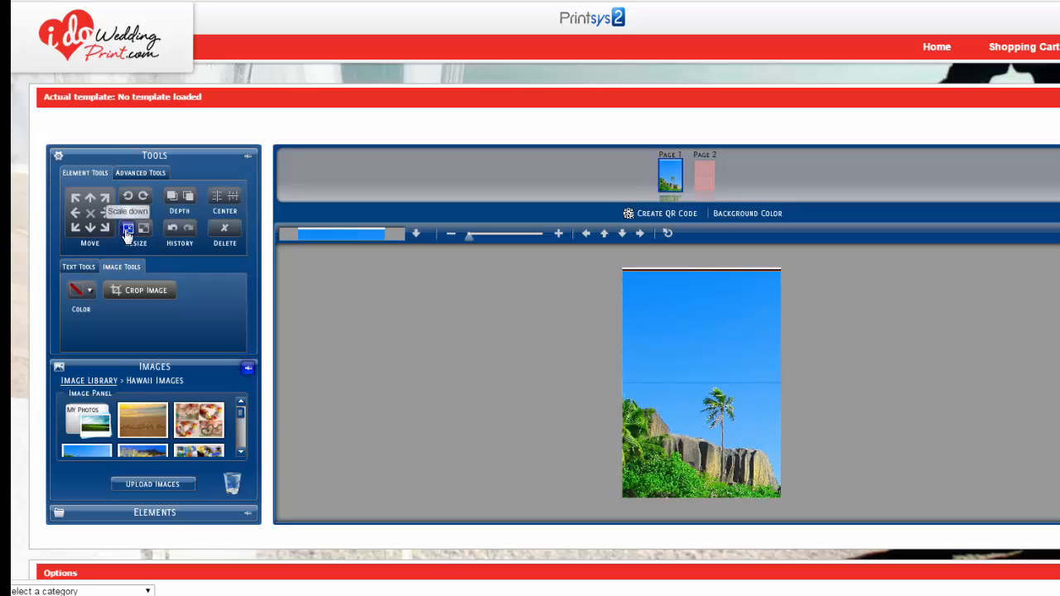
drag(676, 442, 676, 500)
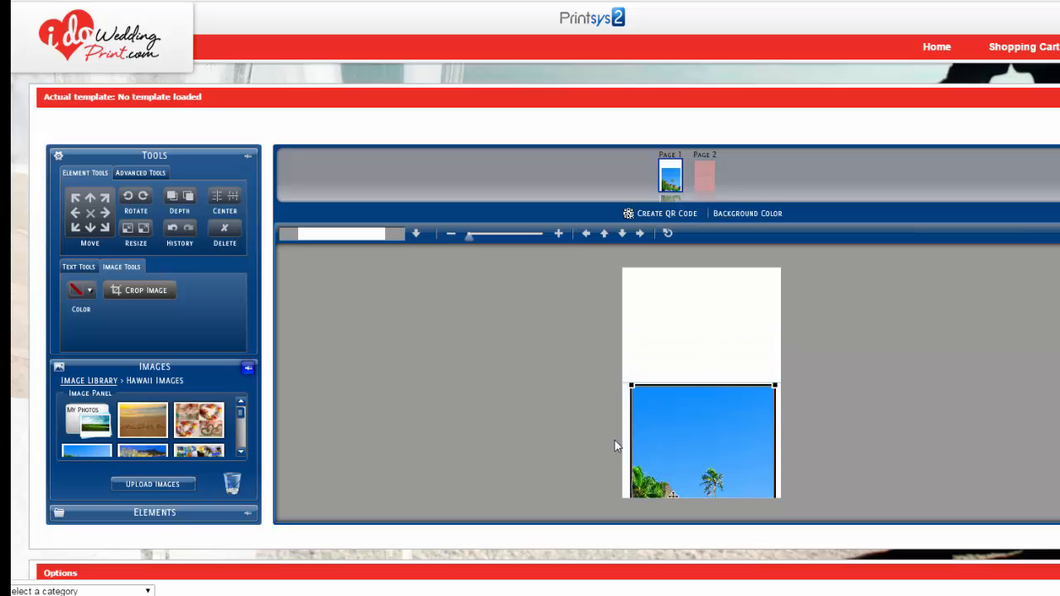
click(624, 377)
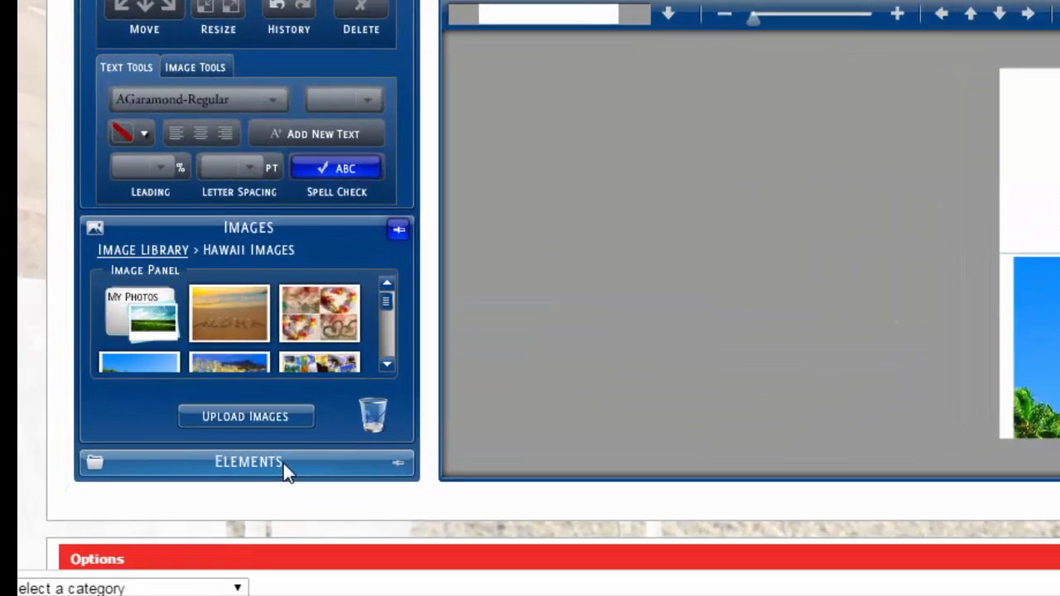
Move the couple's names text element above the beach picture in the element order
click(177, 513)
click(90, 580)
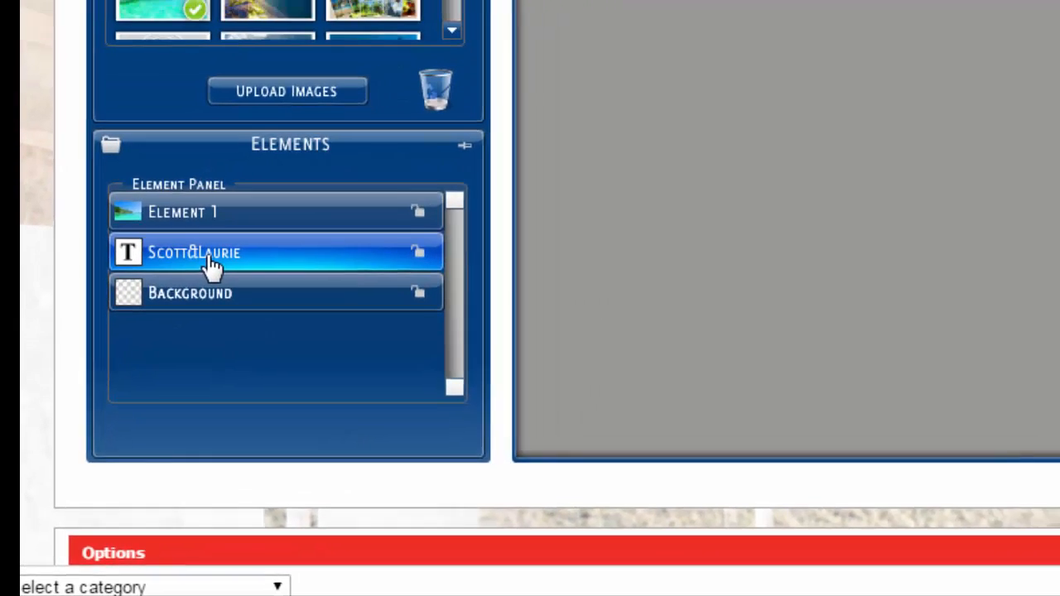
drag(249, 207, 155, 295)
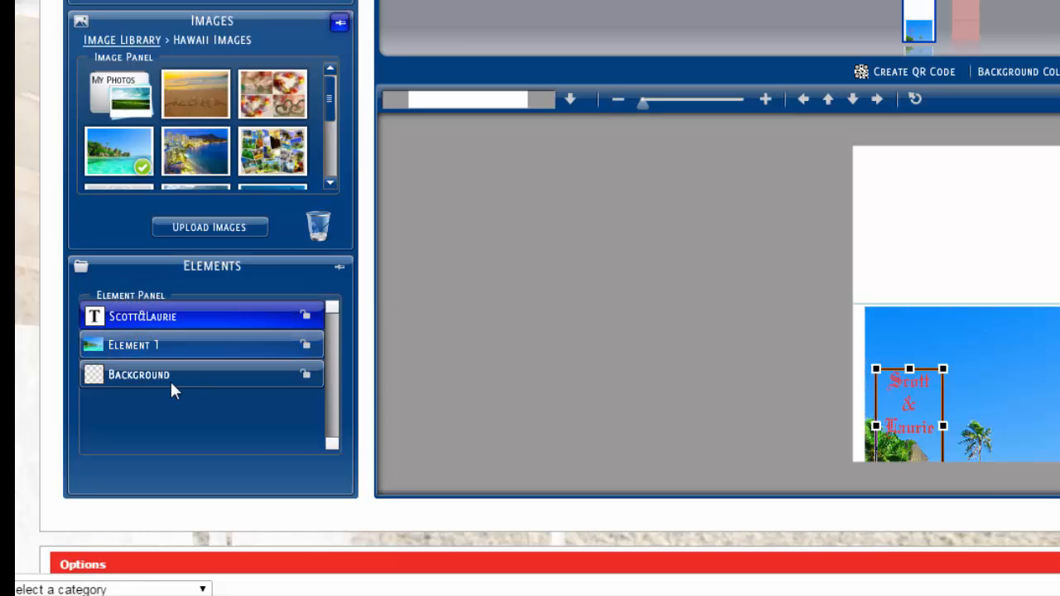
click(339, 266)
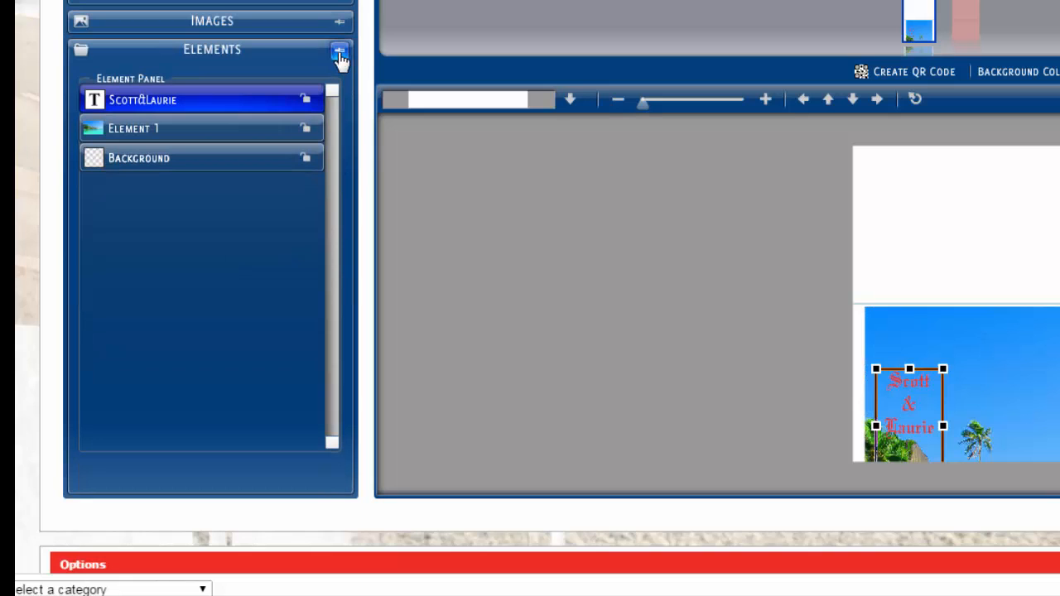
Show the My Photos collection and bring up the file chooser for uploading an image from the computer
click(339, 22)
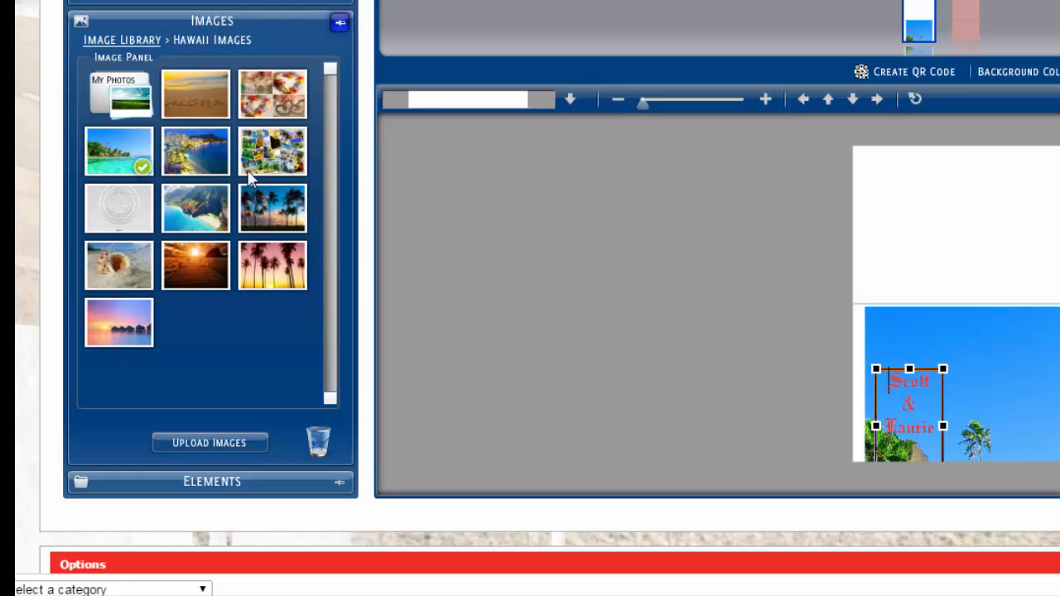
click(138, 93)
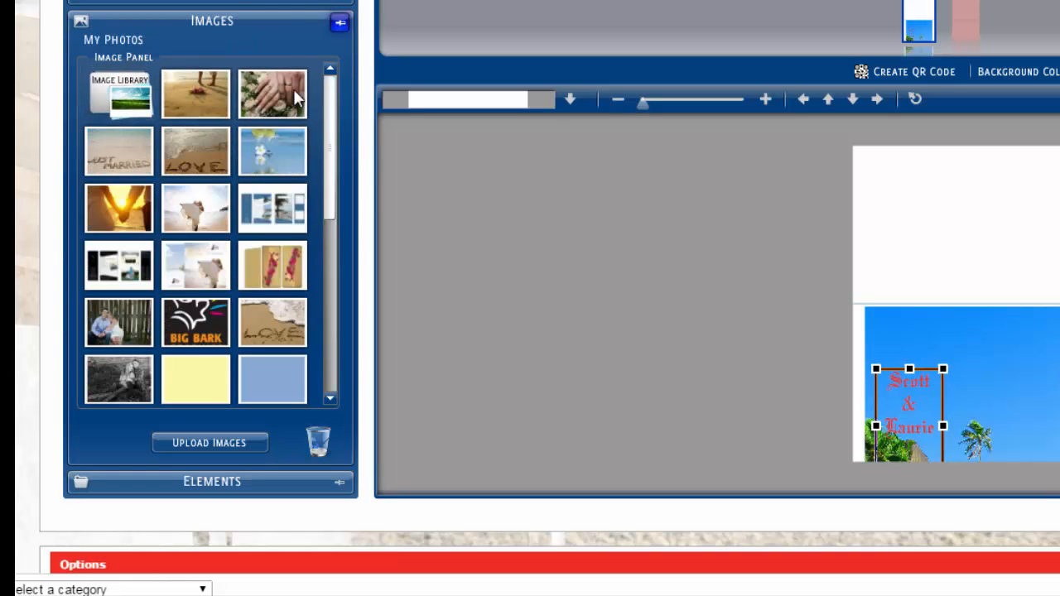
click(217, 446)
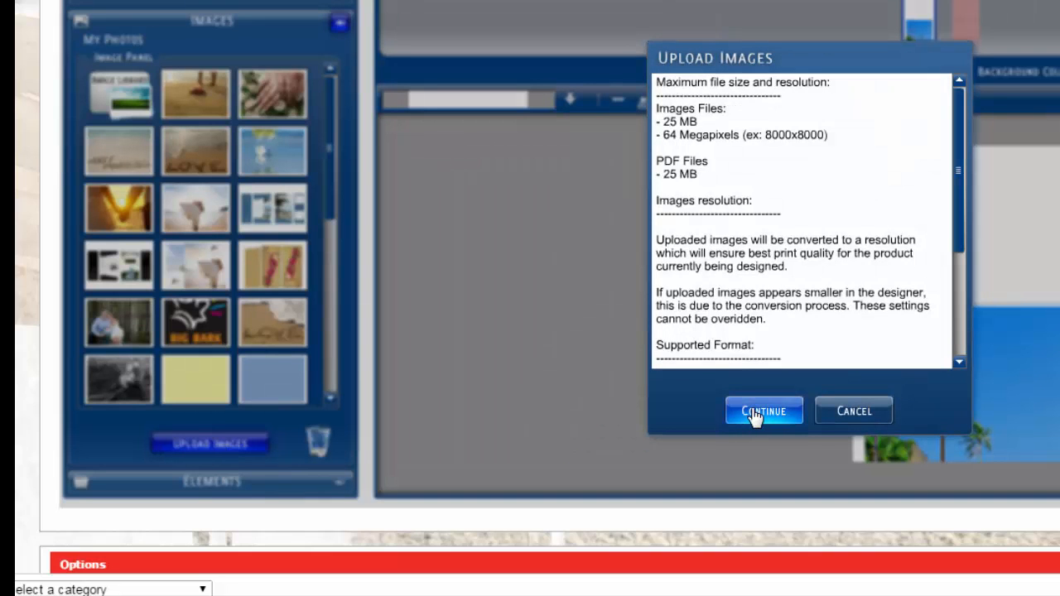
click(754, 414)
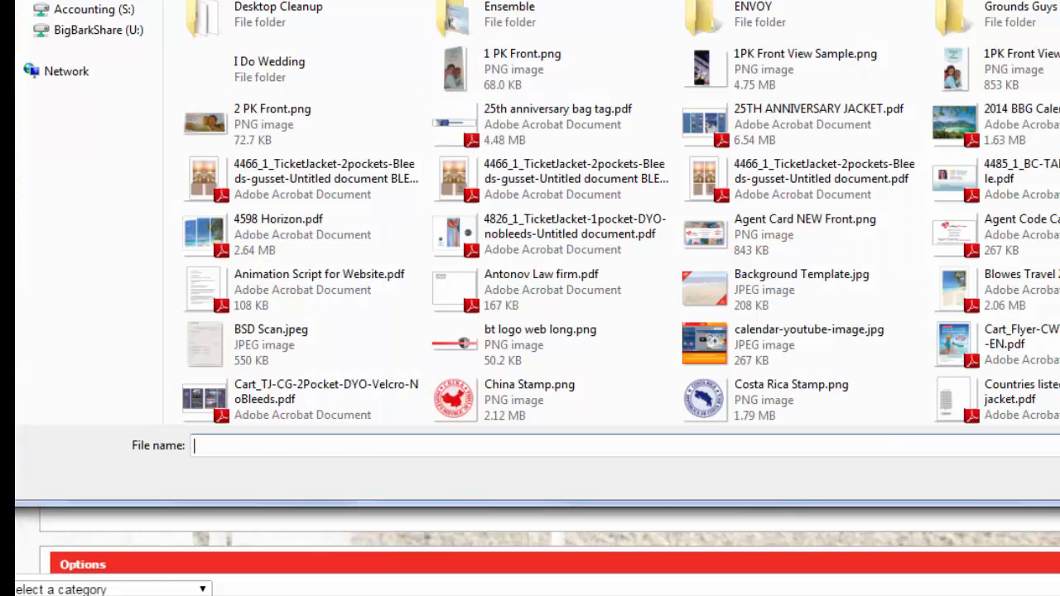
key(Escape)
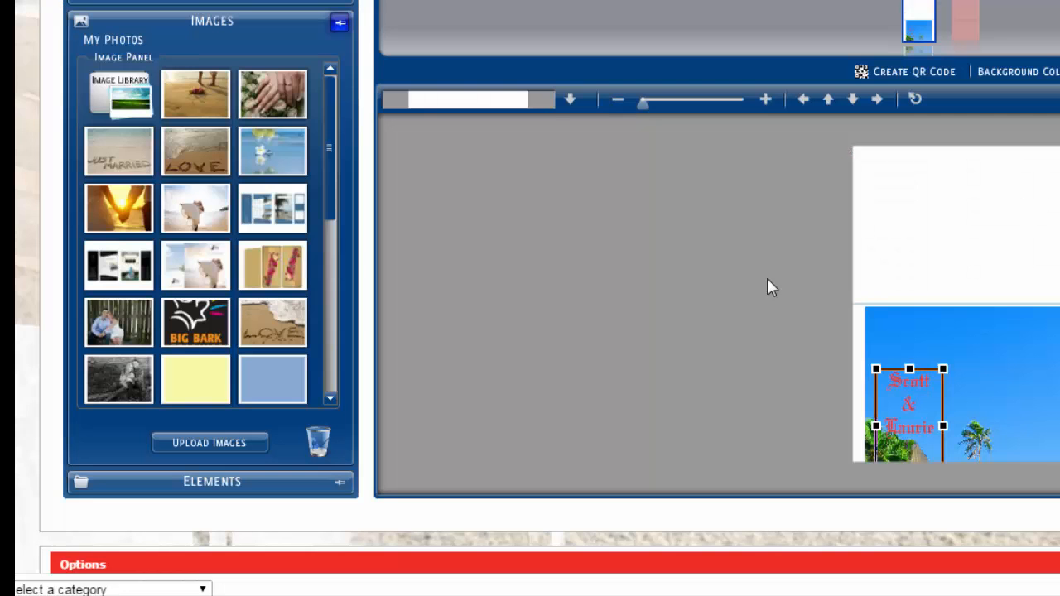
Read the image upload requirements, from file size and resolution limits through supported formats and transparency
click(236, 448)
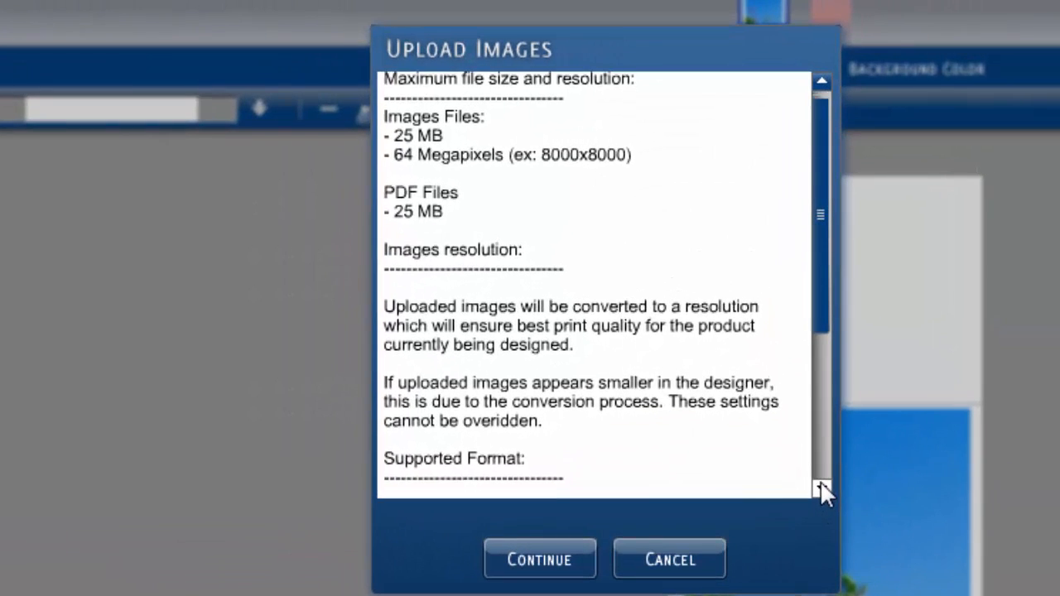
click(959, 362)
scroll(820, 482, down, 8)
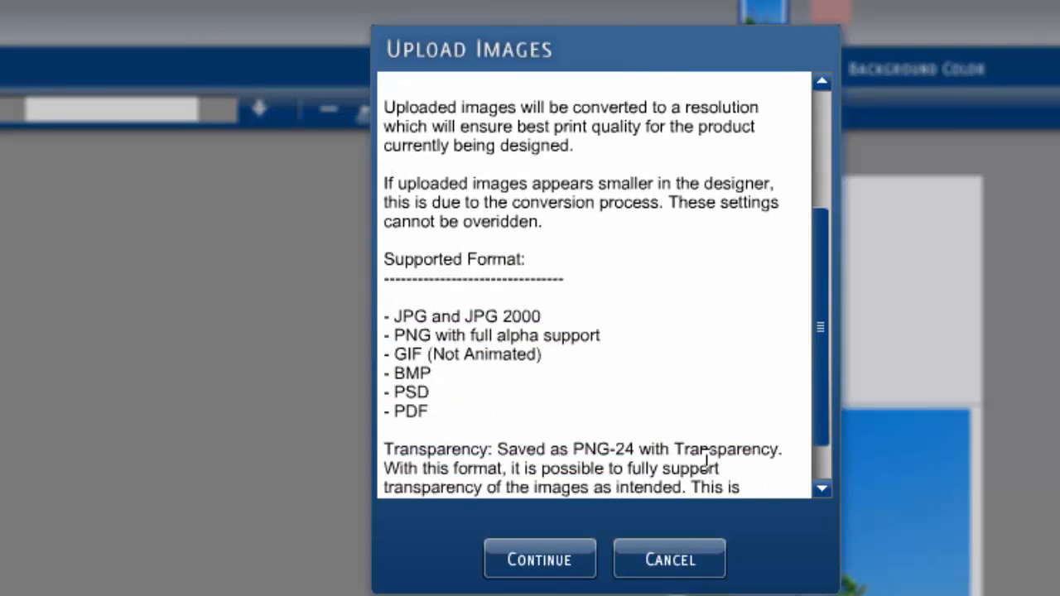
click(649, 560)
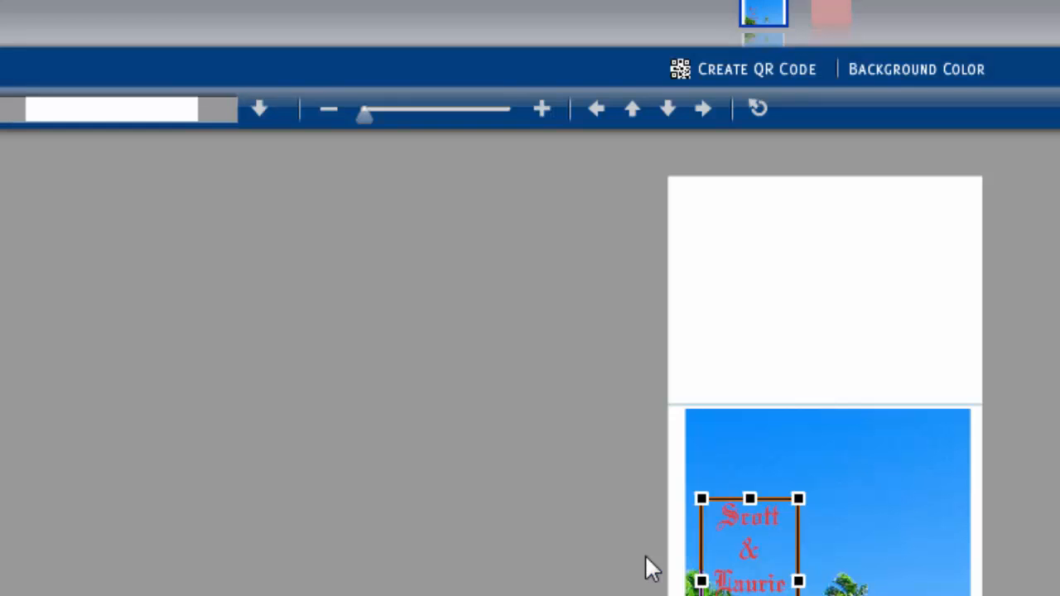
Replace the beach picture with the black-and-white couple photo from My Photos, placed on the lower half of Page 1
click(897, 498)
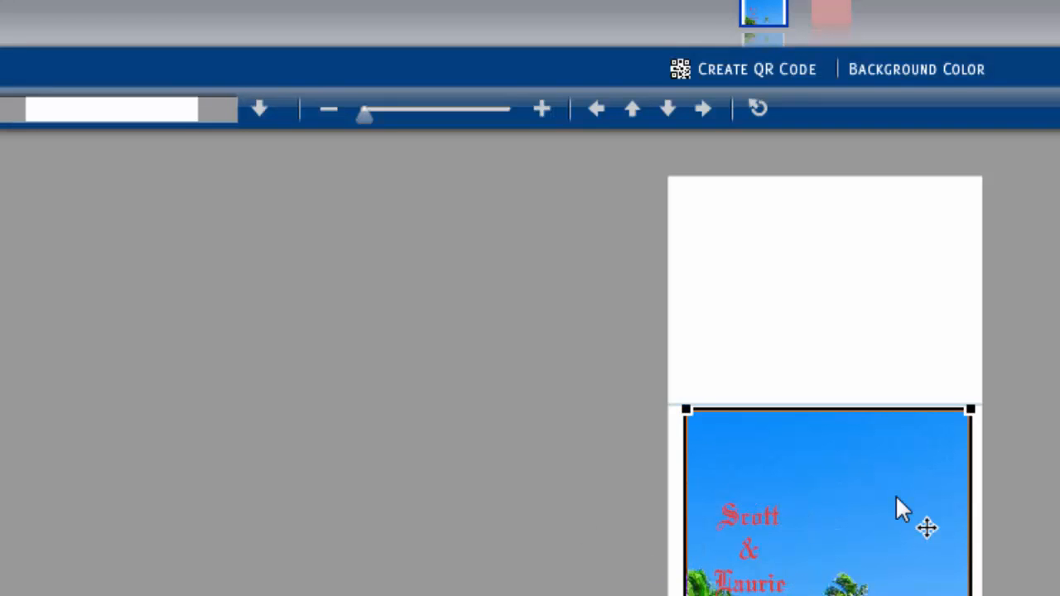
key(Delete)
click(497, 375)
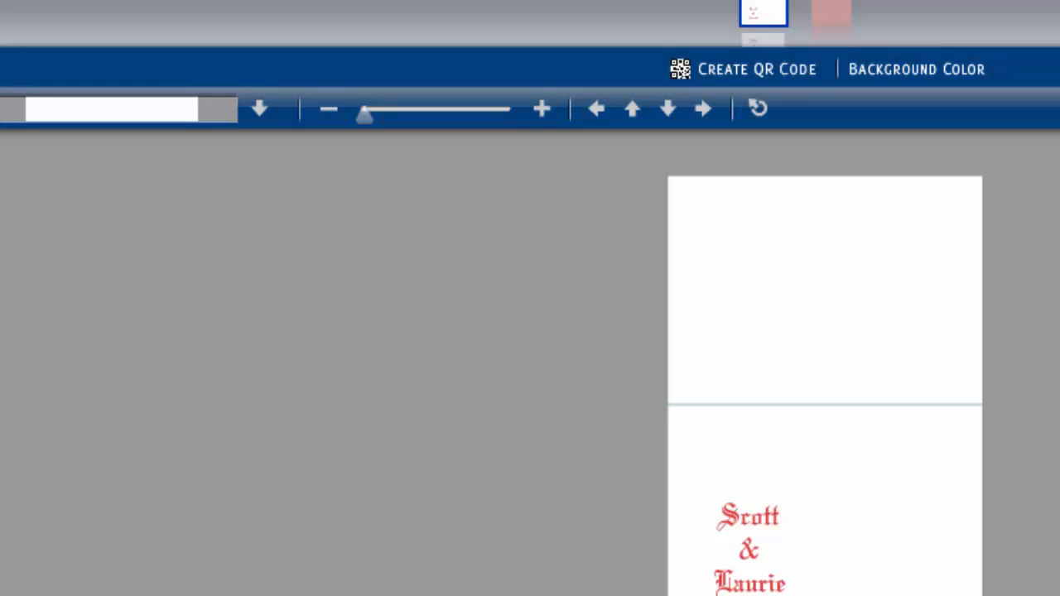
drag(816, 399, 834, 526)
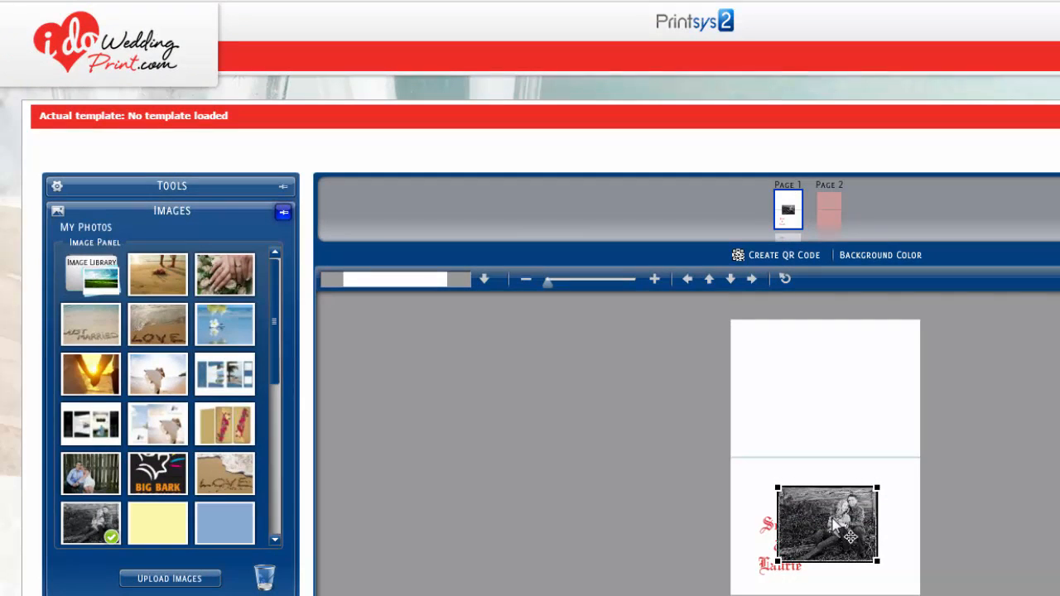
Scale up the couple photo until it spans the full page width and move its upper edge to the fold line
click(200, 189)
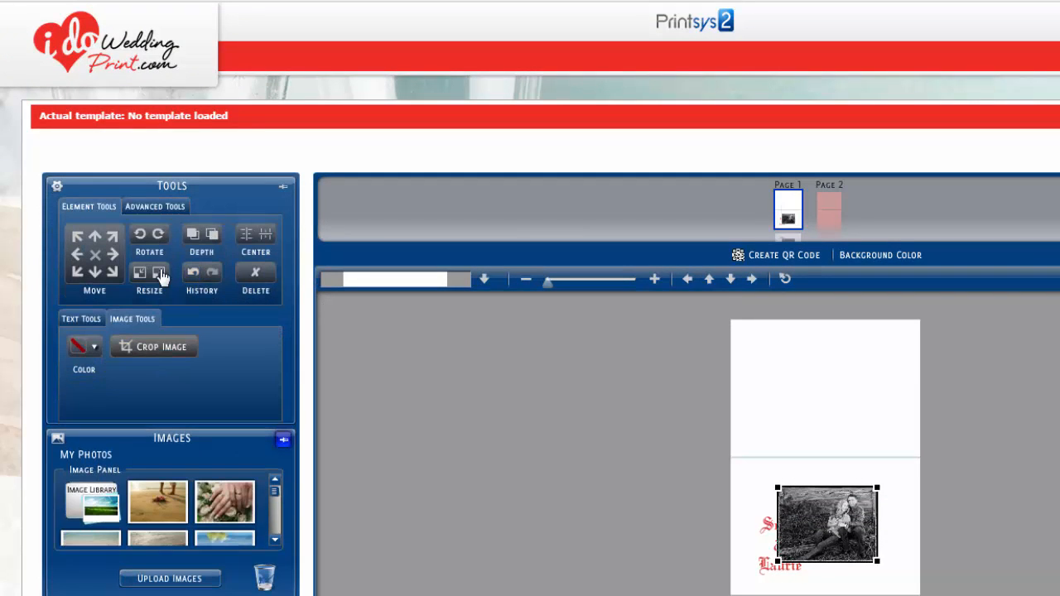
click(160, 275)
click(160, 275)
click(160, 275)
click(159, 275)
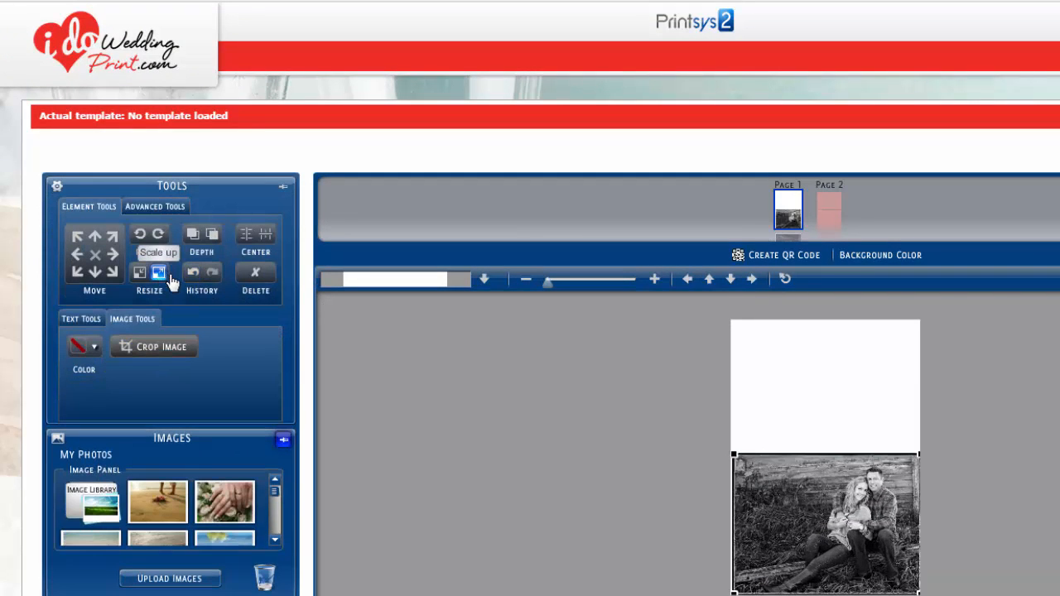
click(159, 272)
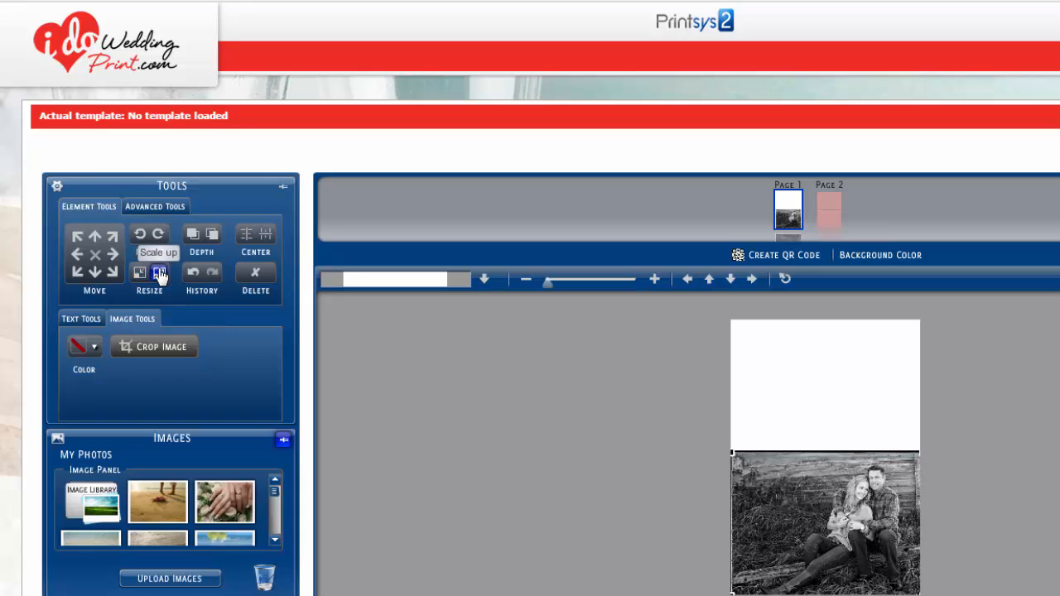
drag(822, 504, 819, 516)
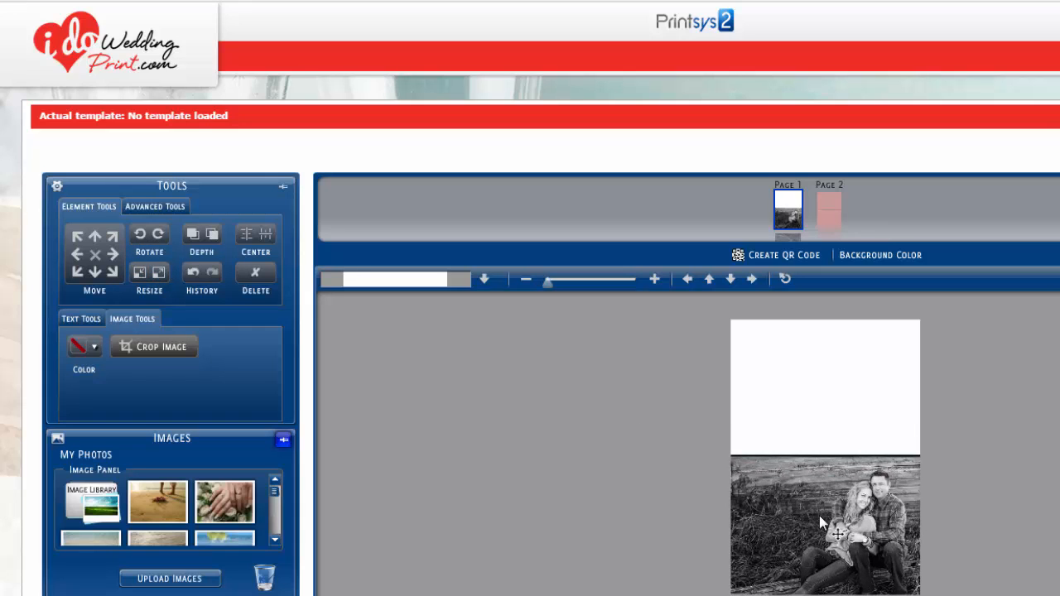
Move the couple's names text above the photo in the element order and set the text colour to white
click(343, 534)
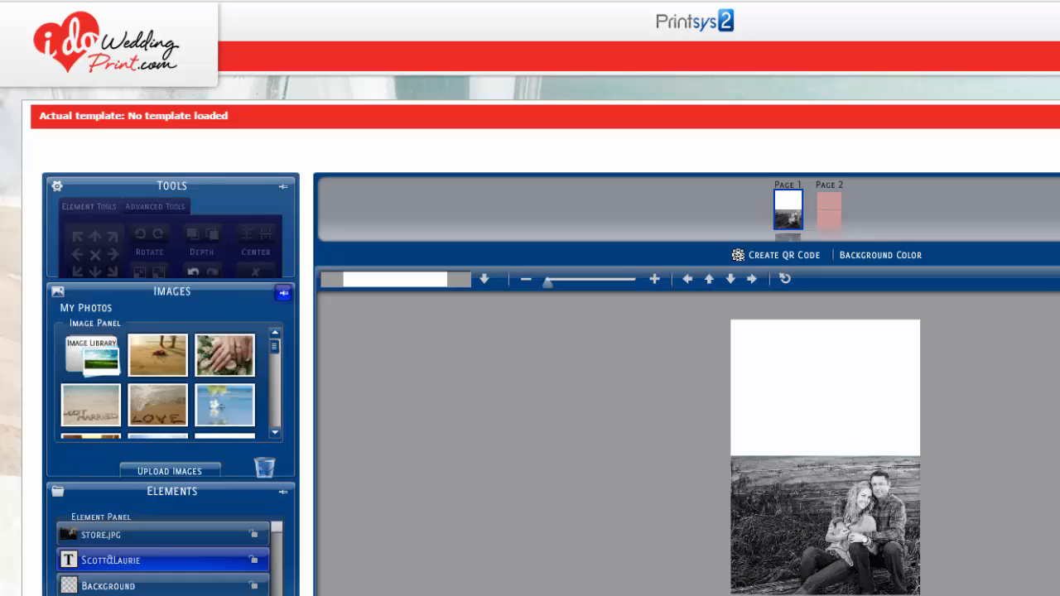
drag(157, 499, 157, 451)
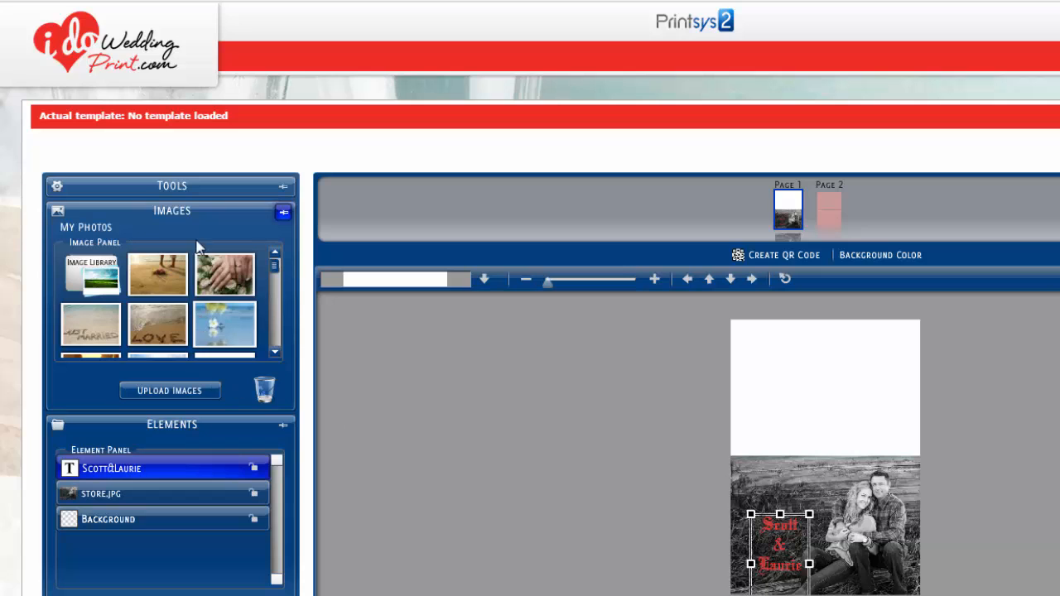
click(283, 216)
click(246, 189)
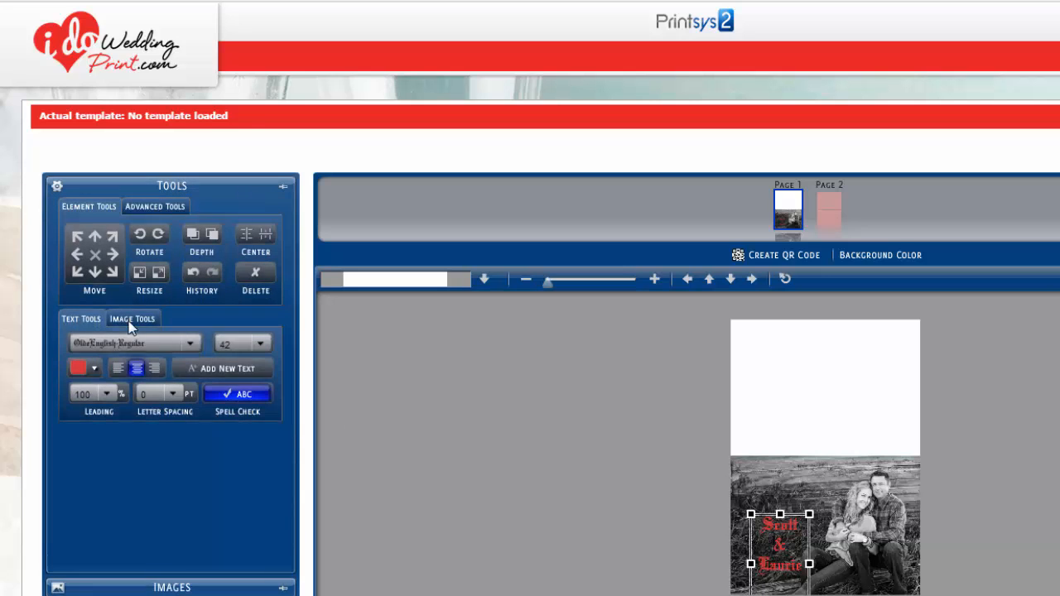
click(93, 369)
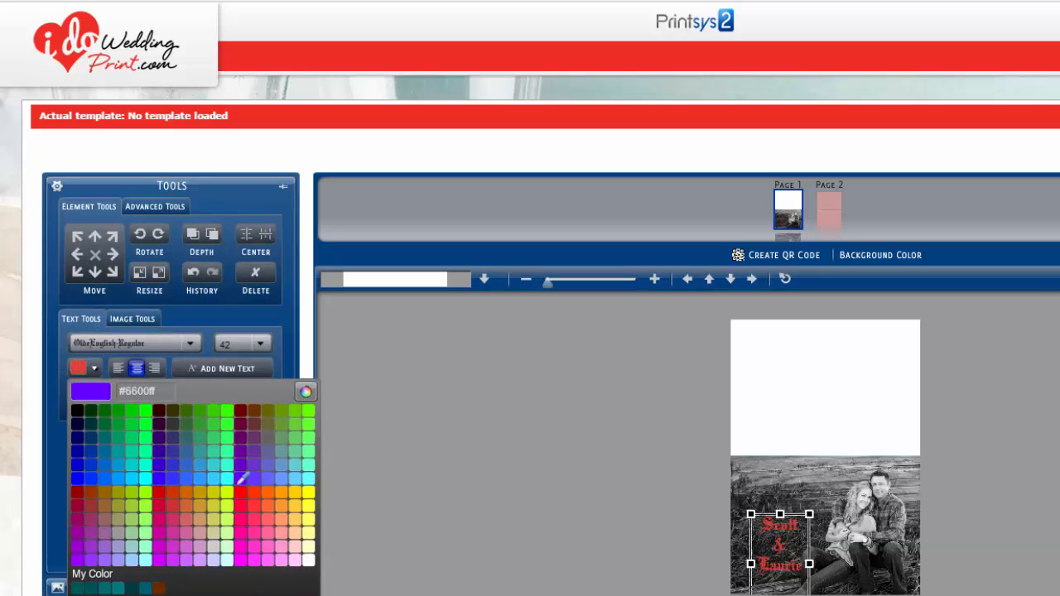
click(311, 560)
click(537, 452)
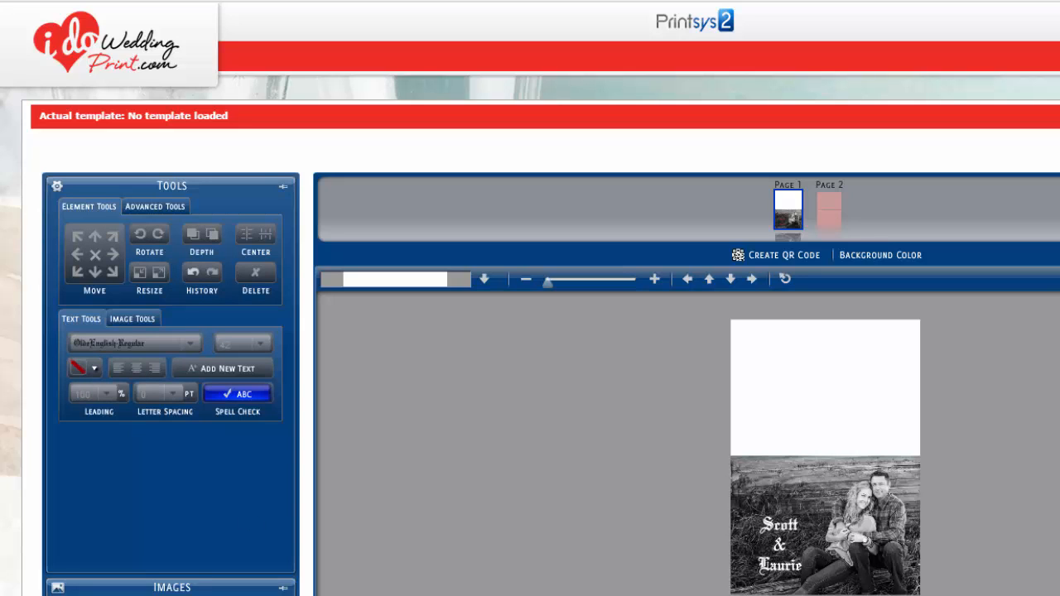
Add the orange heart (Heart2.png) from the library's Shapes category and position it over the couple's names
click(177, 588)
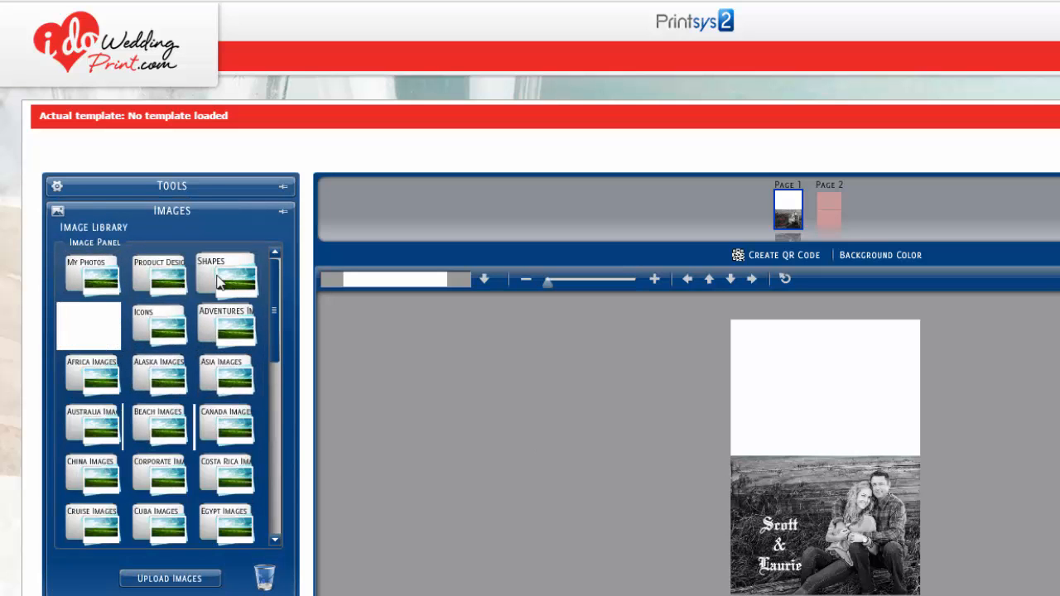
click(221, 278)
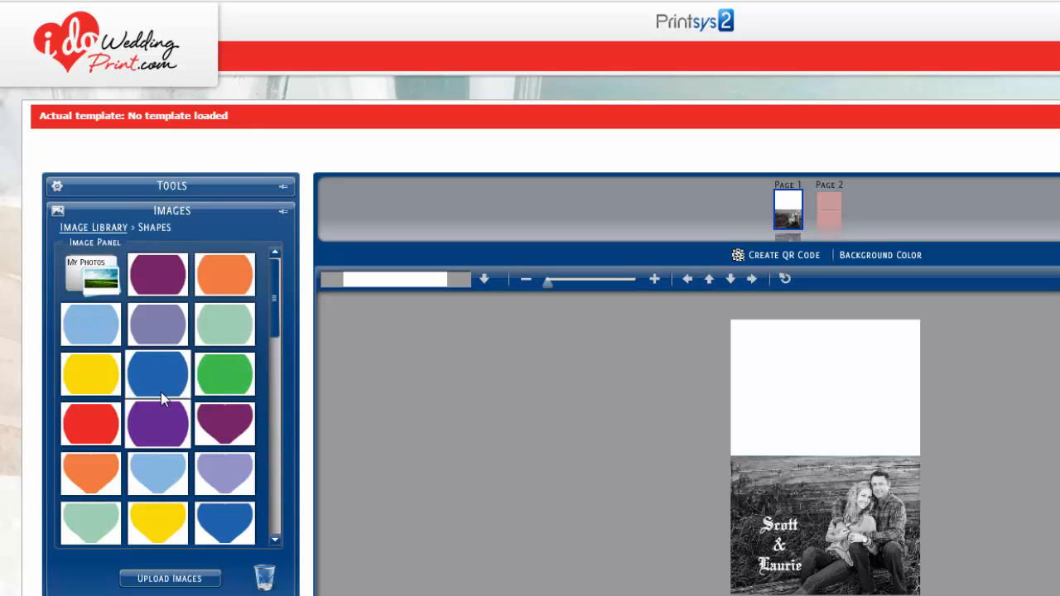
click(91, 467)
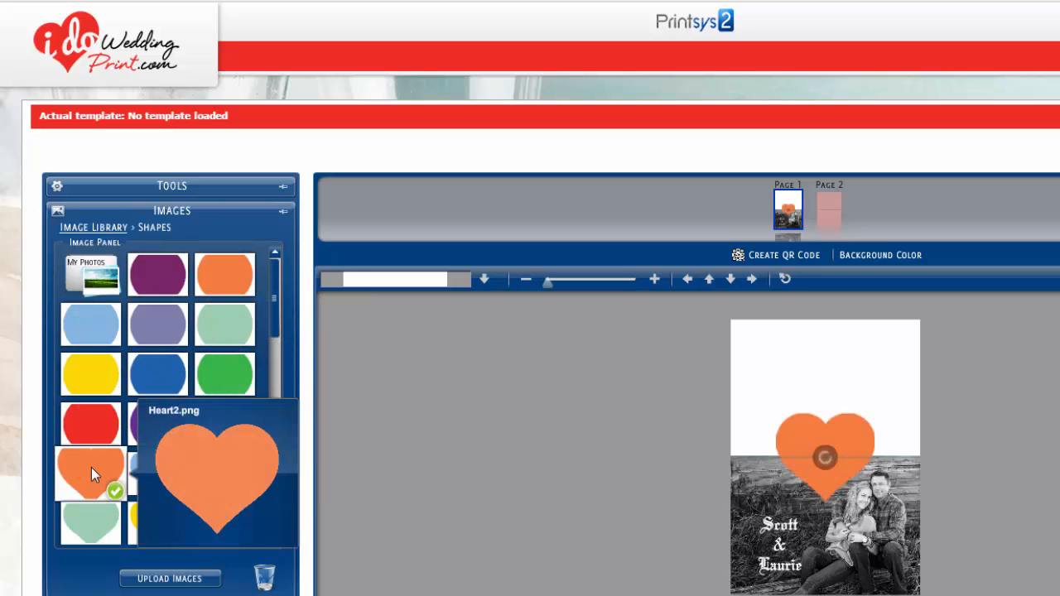
drag(835, 461, 797, 542)
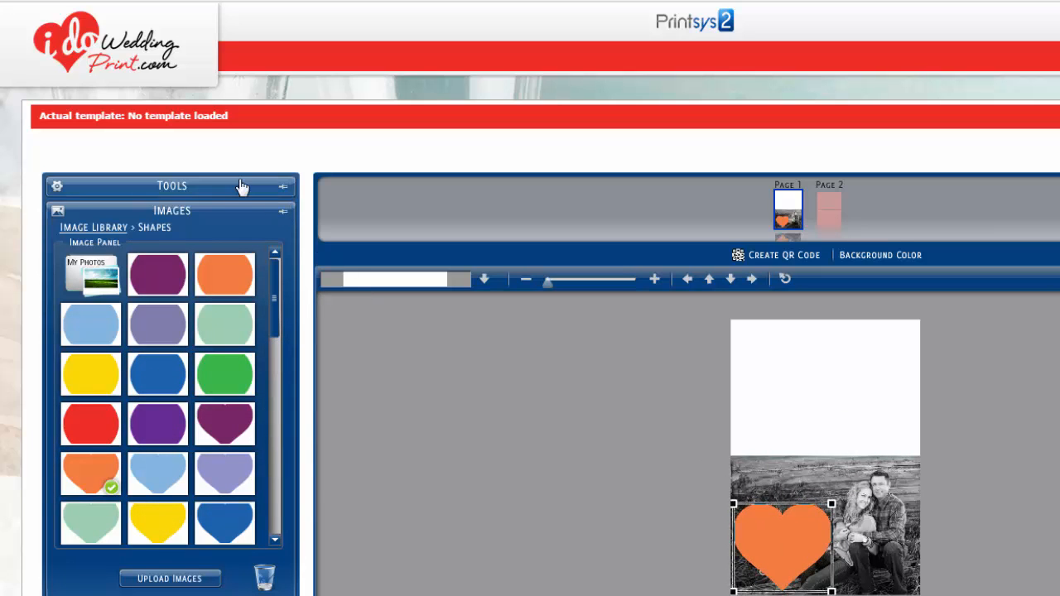
Send the orange heart backward behind the names text and bring it forward again
click(233, 187)
click(212, 237)
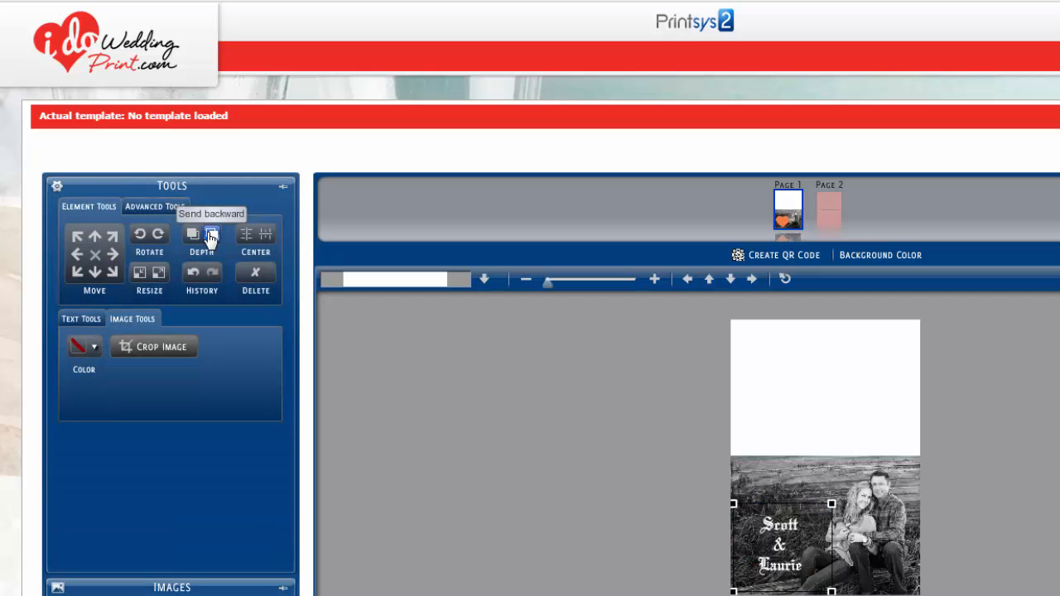
click(191, 236)
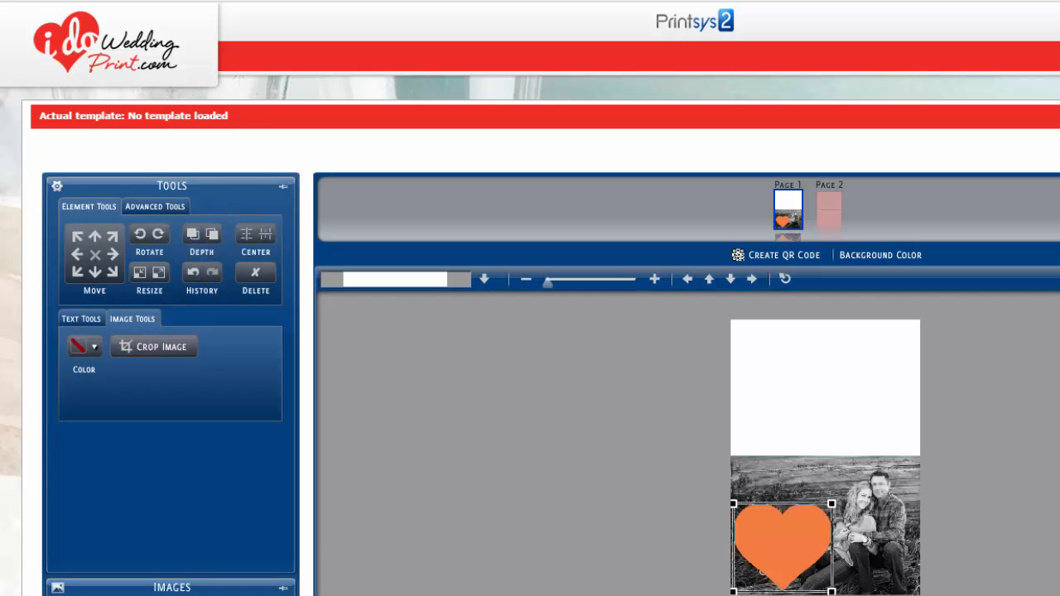
Move the couple's names text element above the orange heart in the element order
click(180, 595)
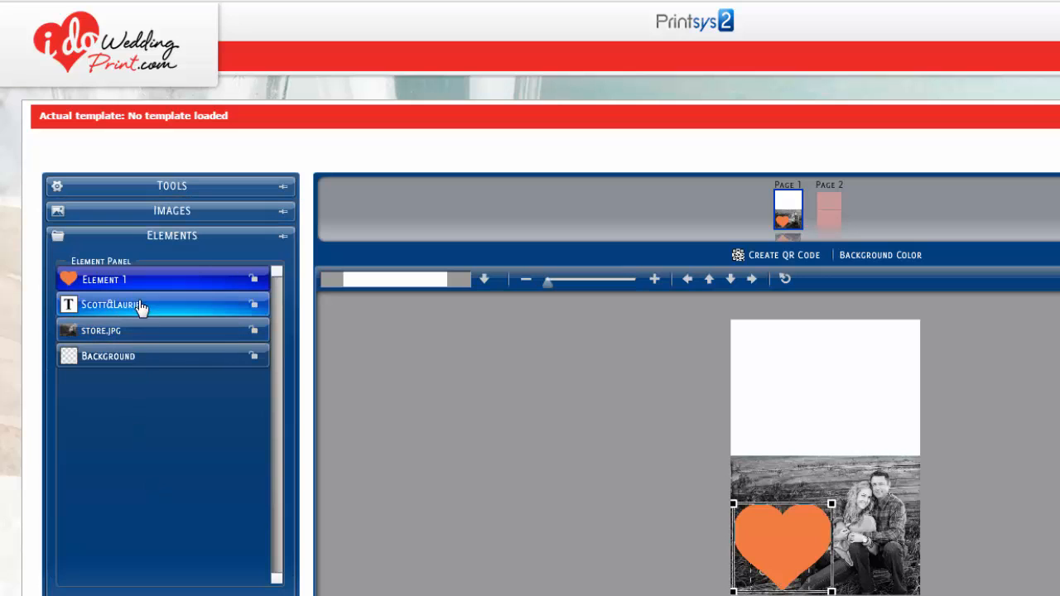
drag(143, 300, 143, 262)
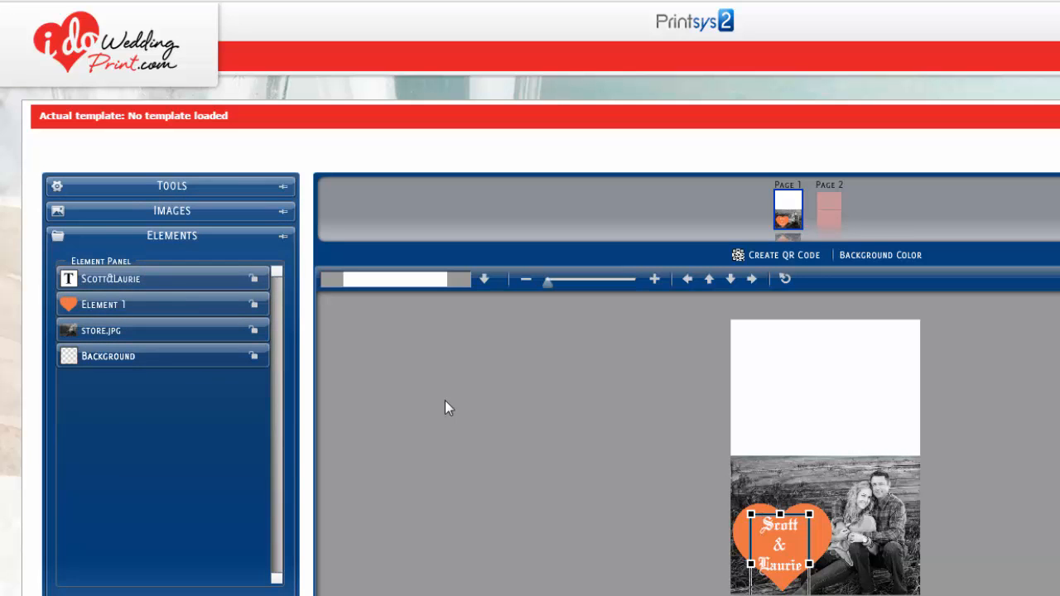
click(495, 441)
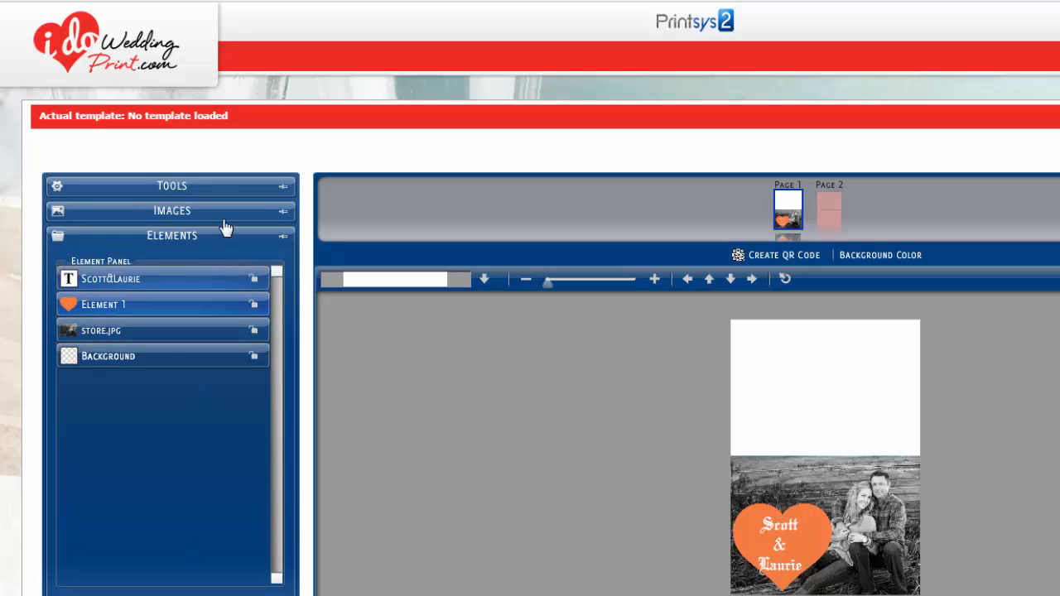
Show the Shapes category of the image library again
click(275, 211)
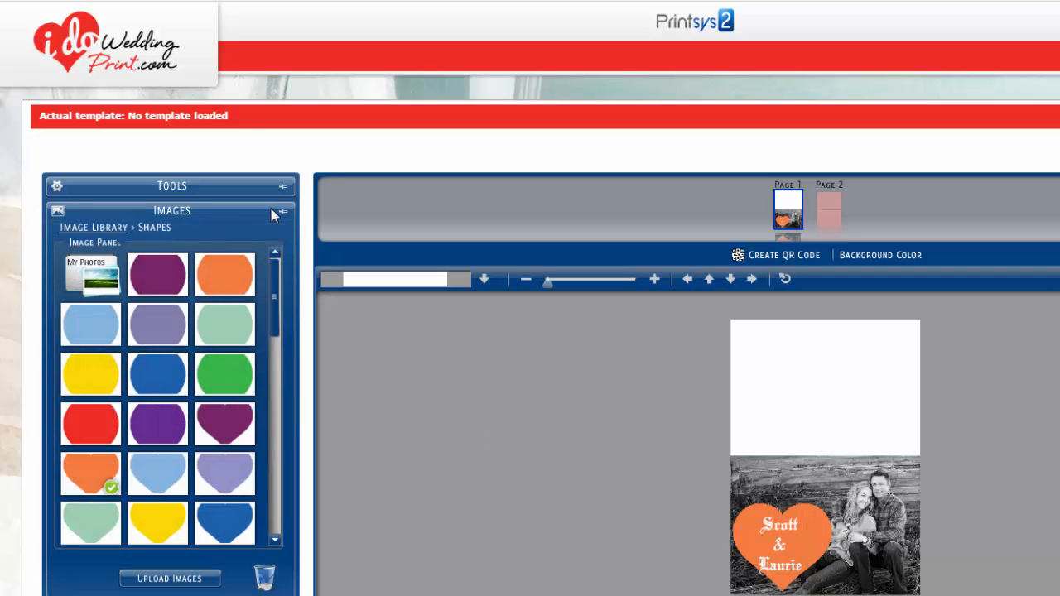